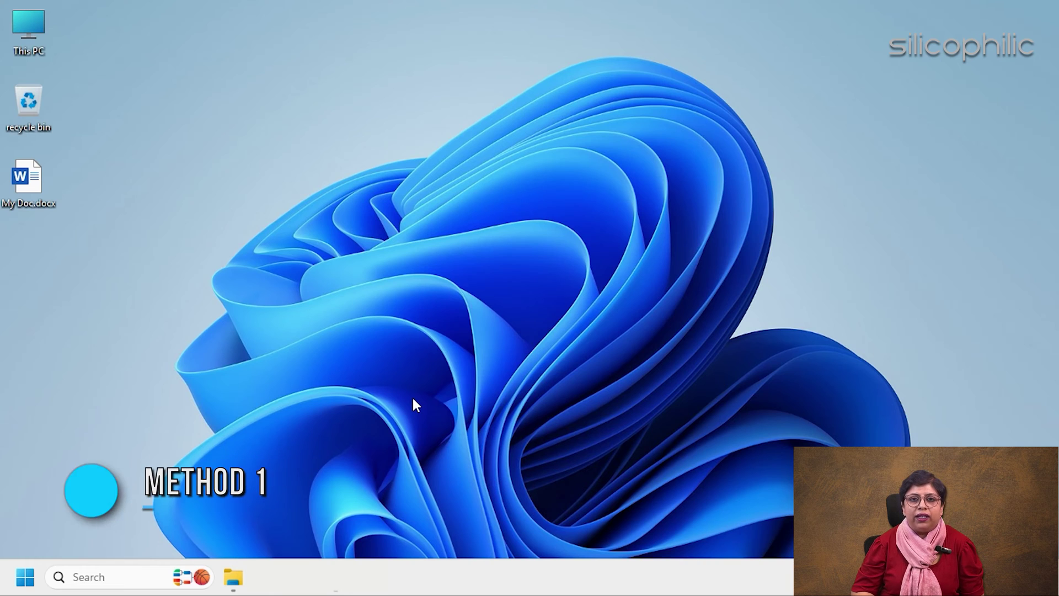
- Check the properties of My Doc.docx, then close the properties window
right_click(29, 182)
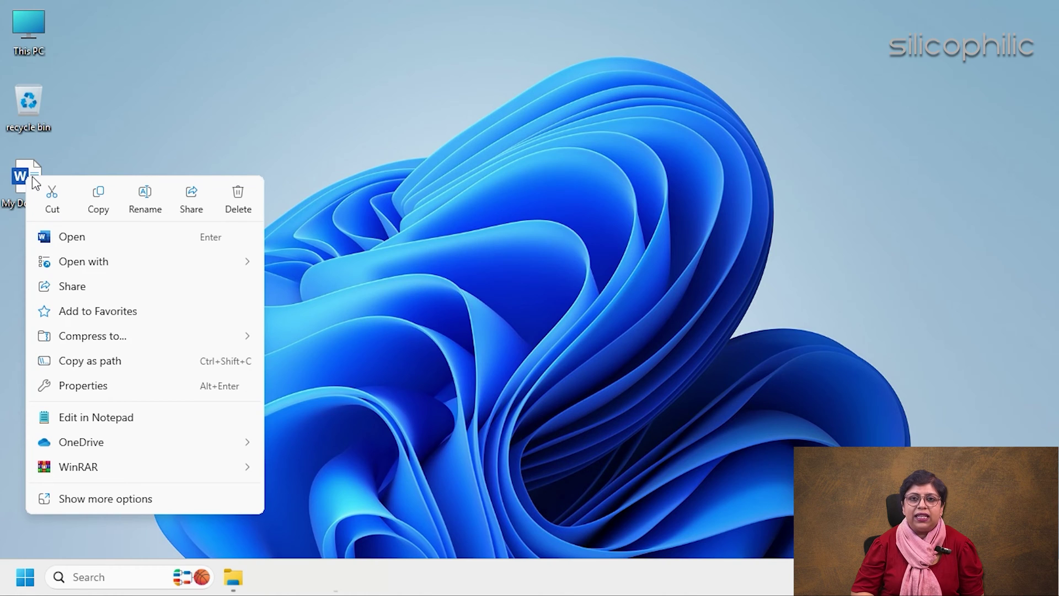
click(94, 386)
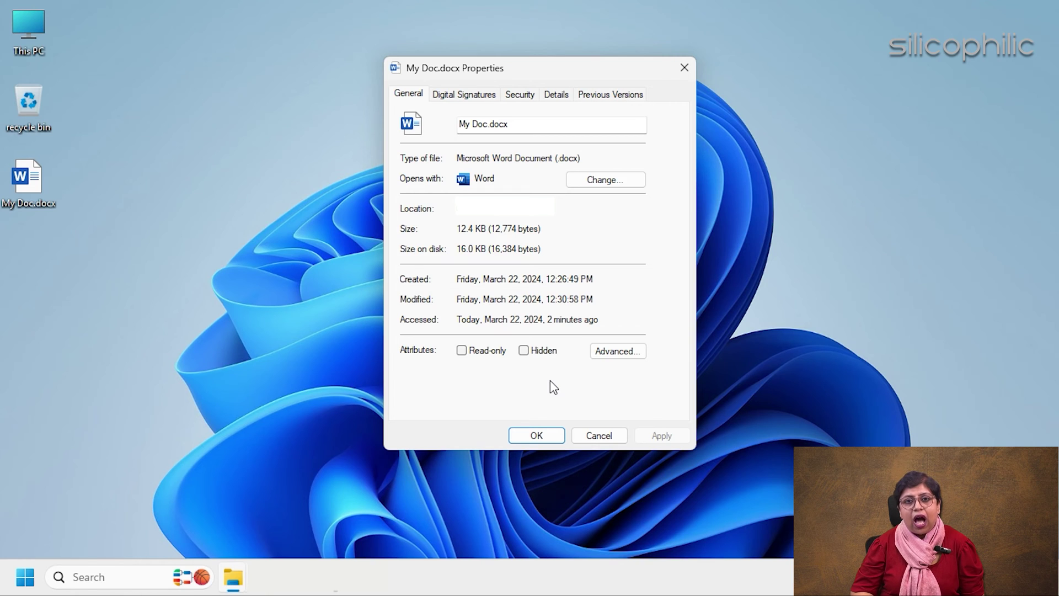
click(536, 436)
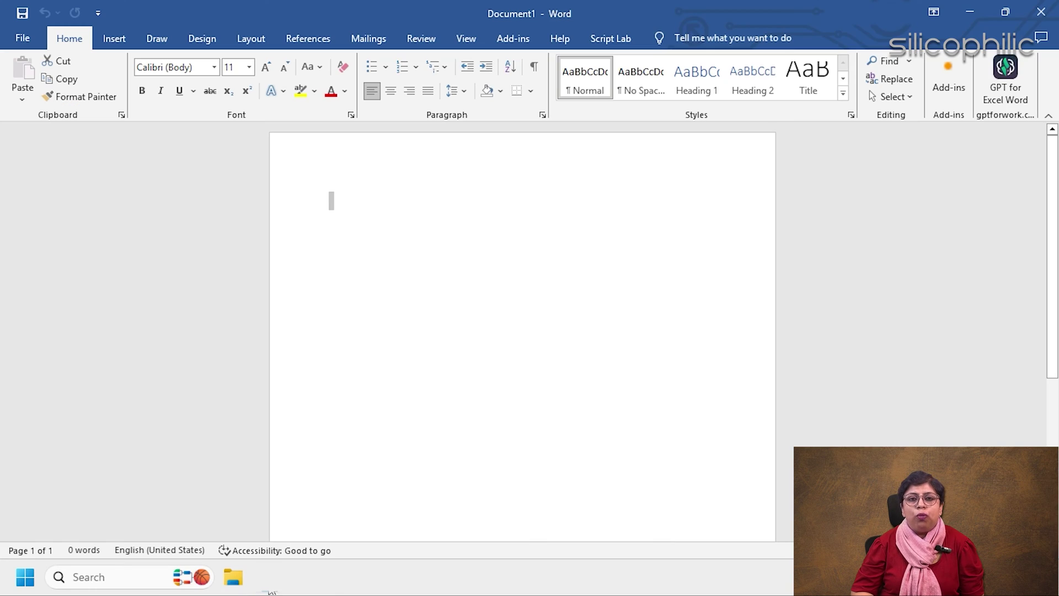
- Open the Trust Center settings from Word Options via File > More
click(22, 37)
click(69, 485)
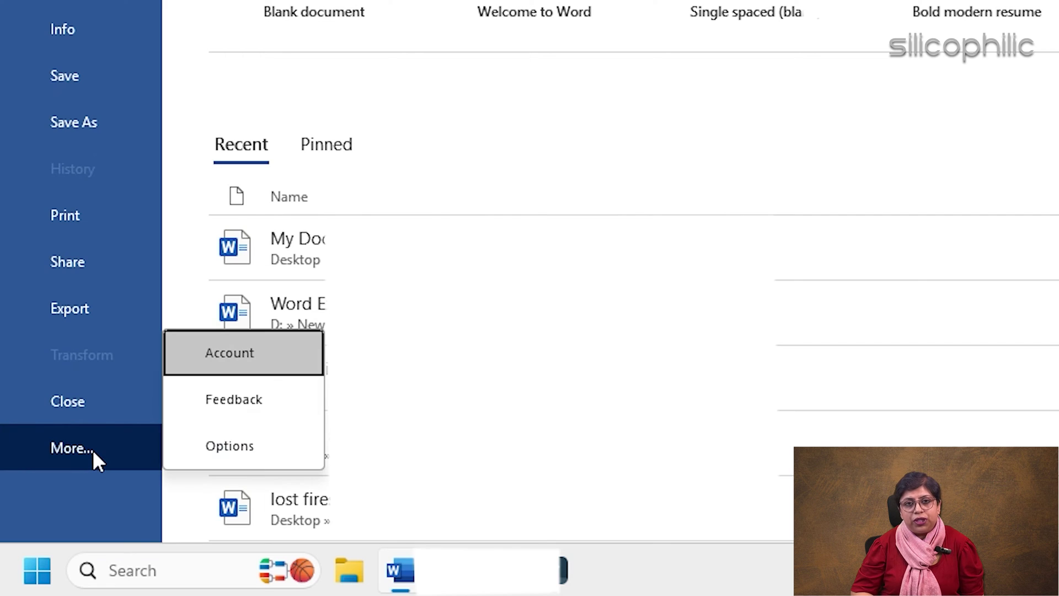
click(259, 446)
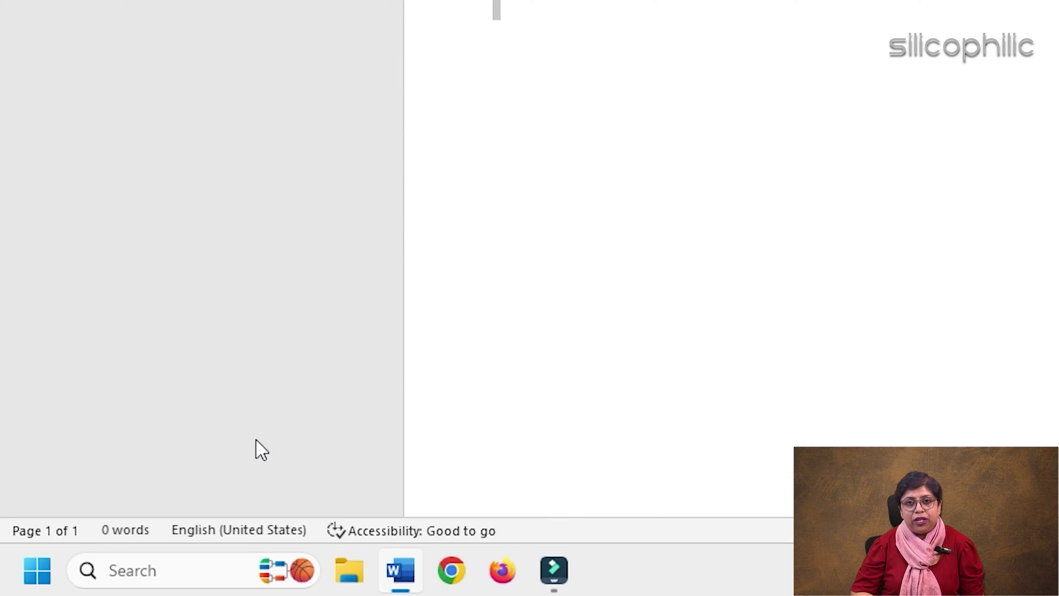
click(128, 404)
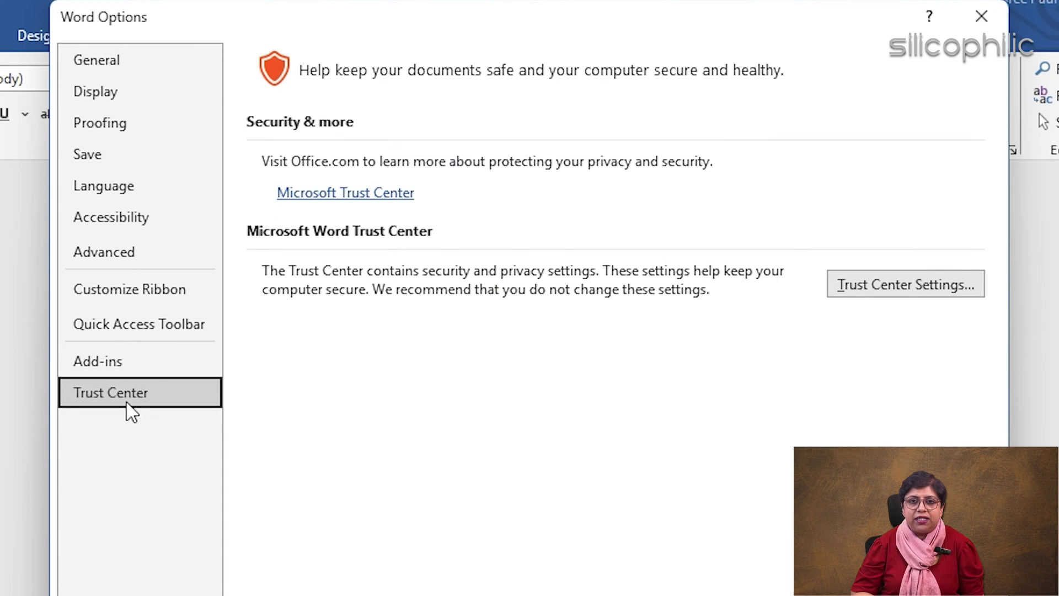
click(938, 292)
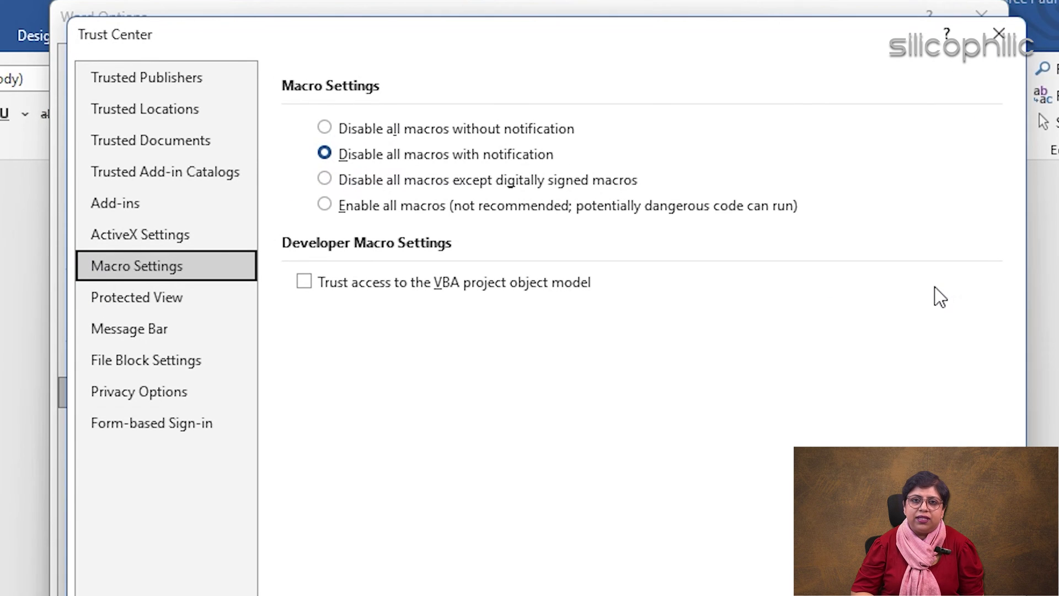
- Add the Videos\Location folder as a trusted location and close Trust Center
click(138, 110)
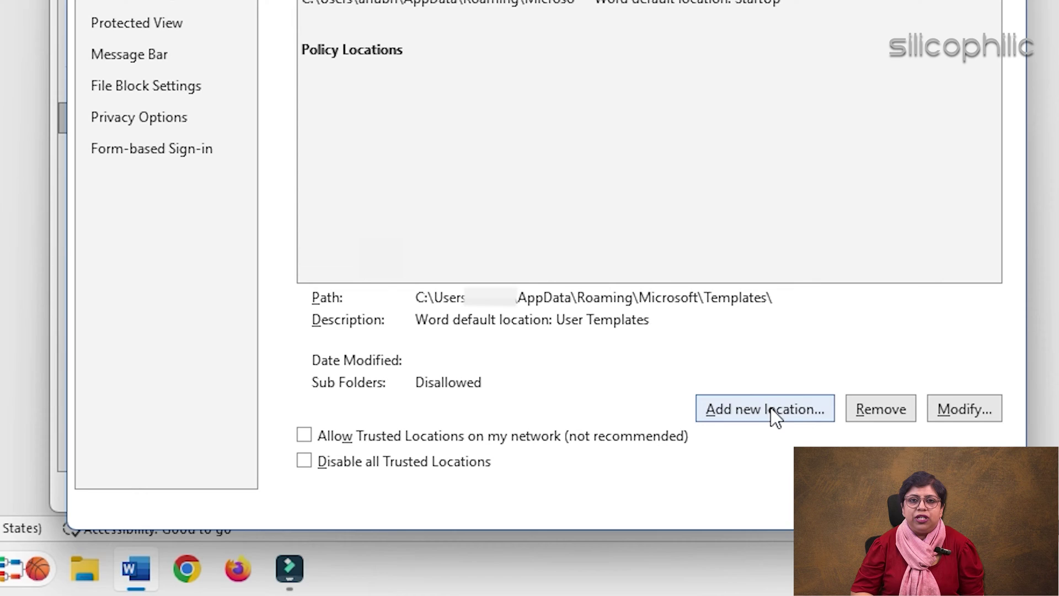
click(772, 412)
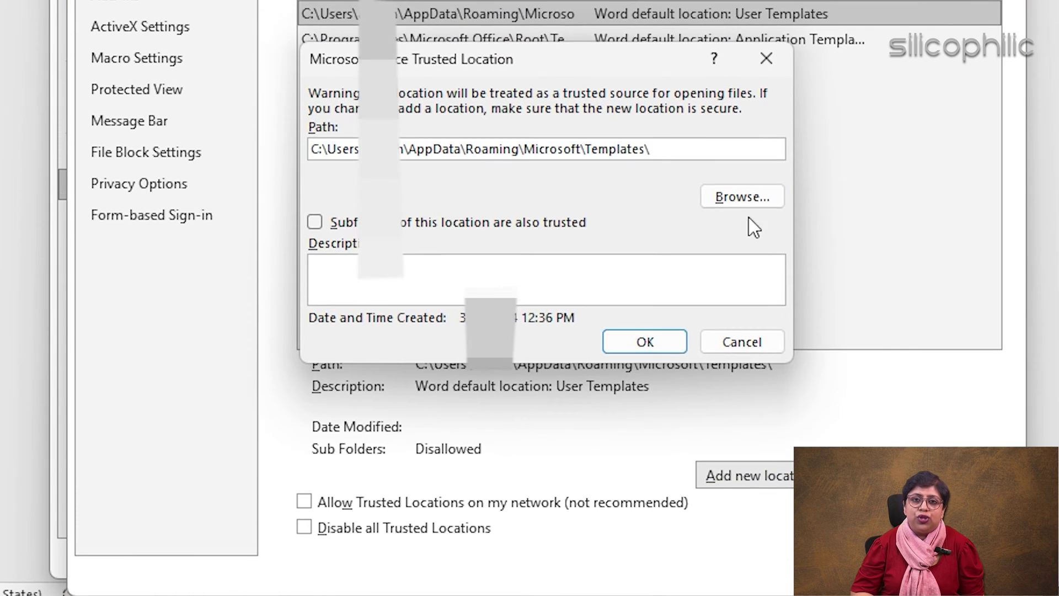
click(740, 130)
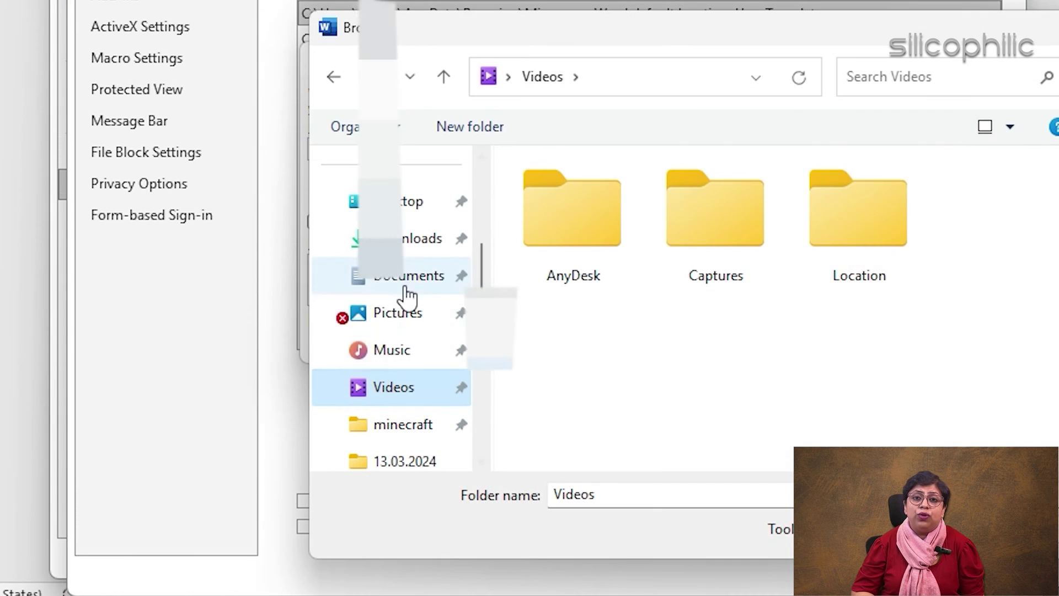
double_click(859, 227)
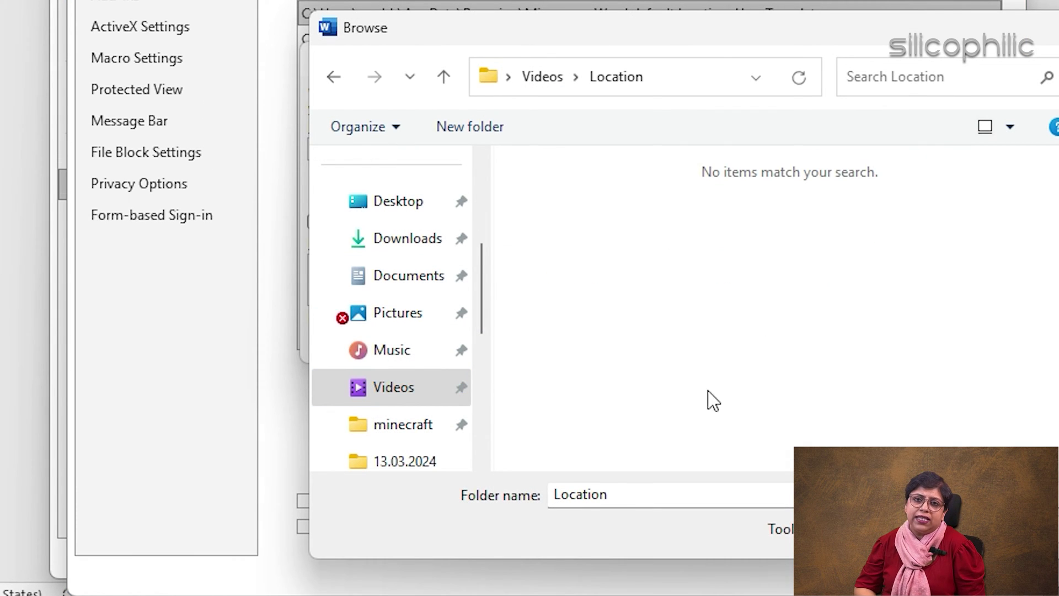
click(887, 531)
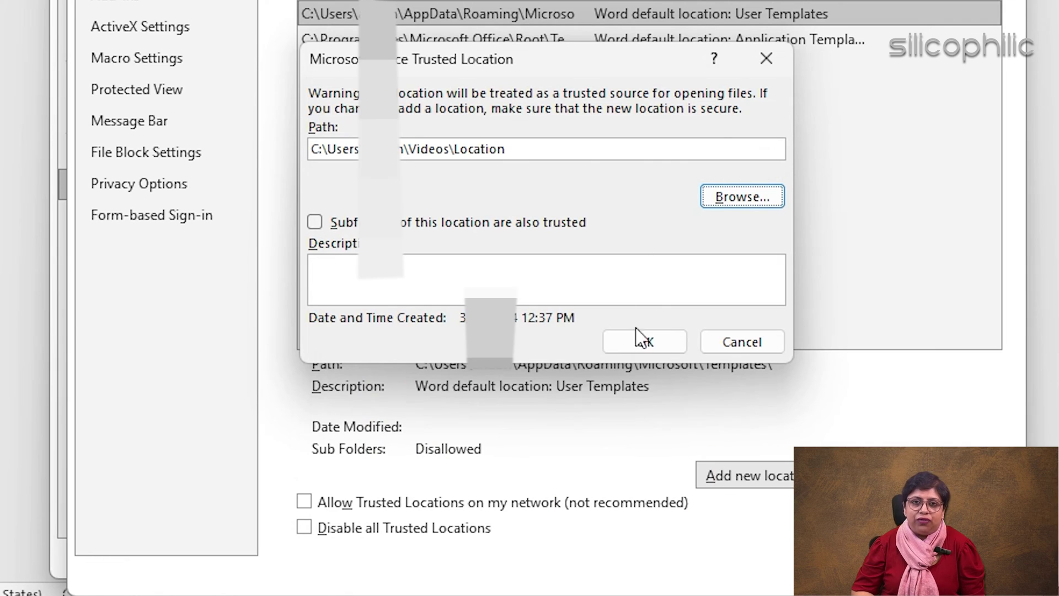
click(650, 341)
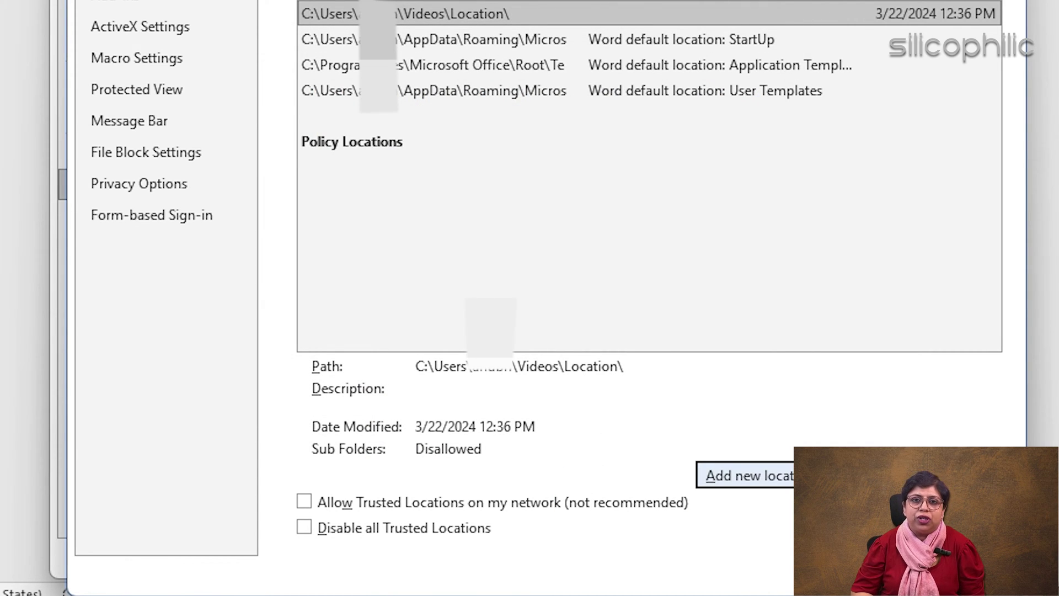
key(Escape)
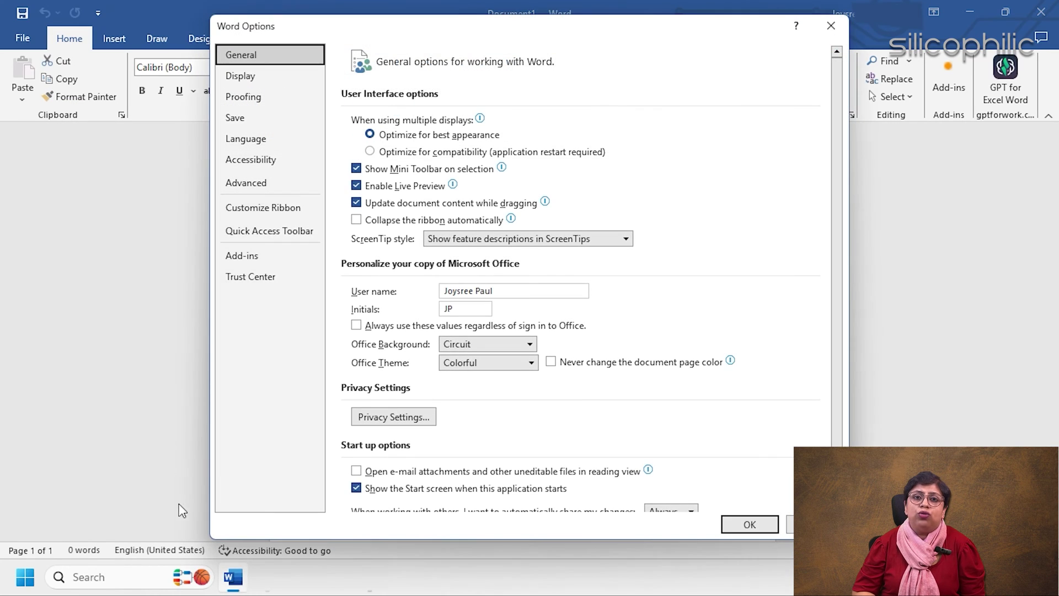
- Disable Protected View for internet files, unsafe locations and Outlook attachments, then save
click(262, 276)
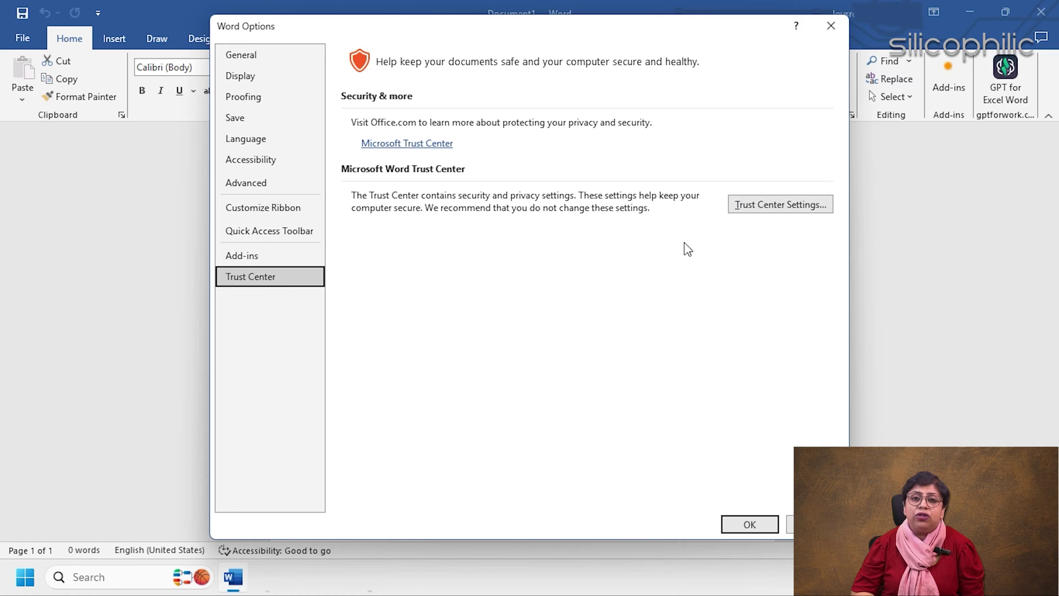
click(779, 208)
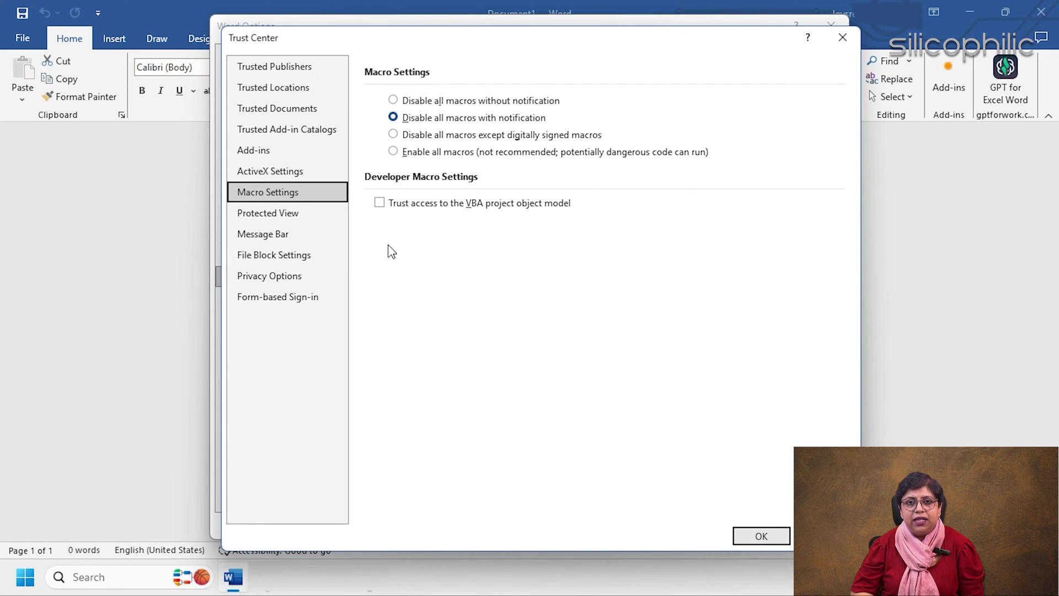
click(282, 215)
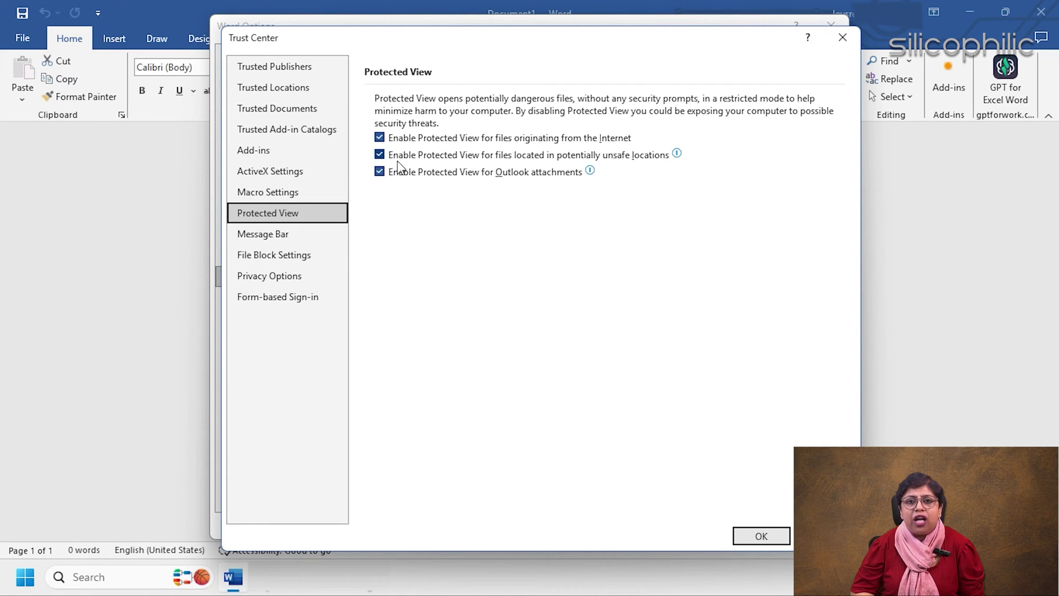
click(379, 172)
click(380, 155)
click(380, 138)
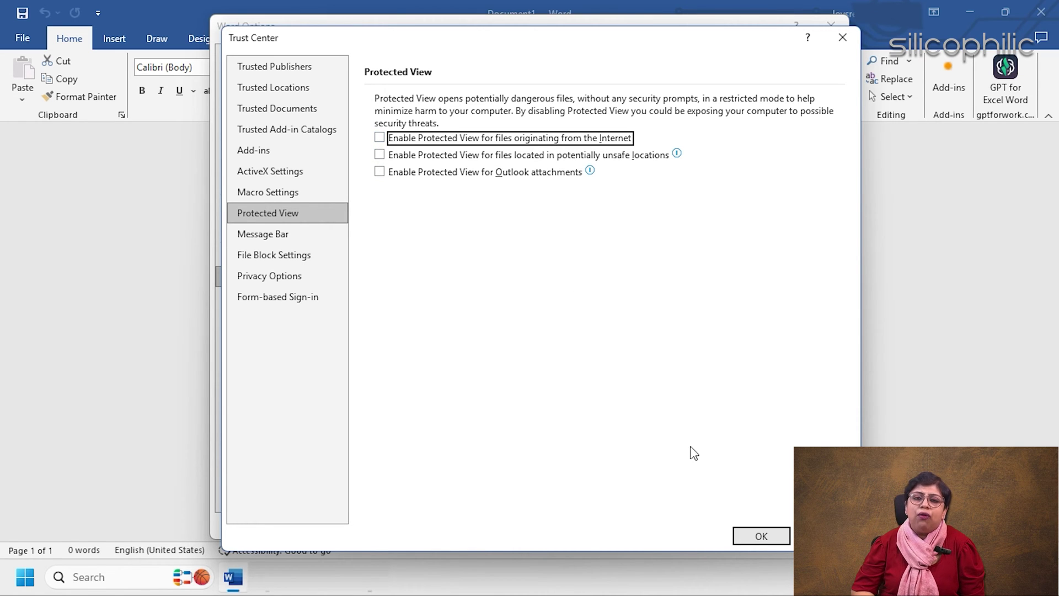
click(765, 535)
click(765, 530)
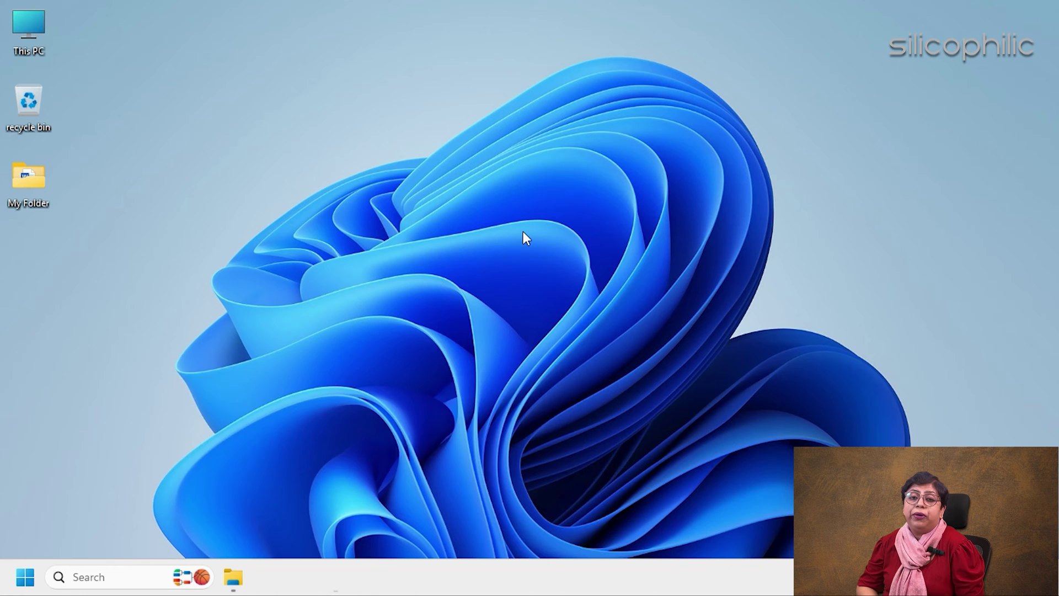
- Run 'winword /safe' from the Run box to launch Word in Safe Mode
key(super+r)
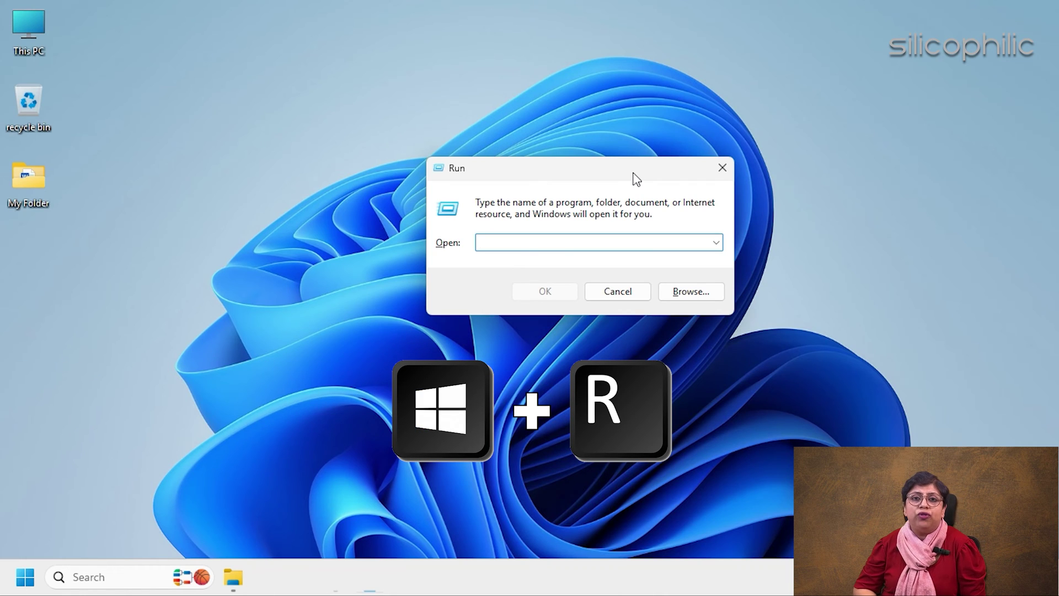
text(wi)
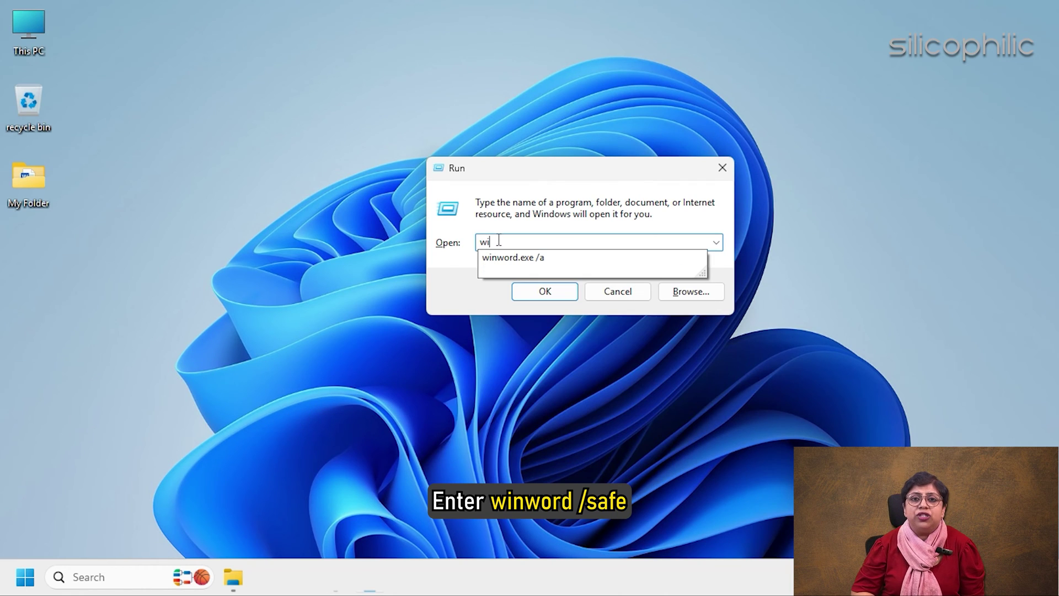
text(nword /safe)
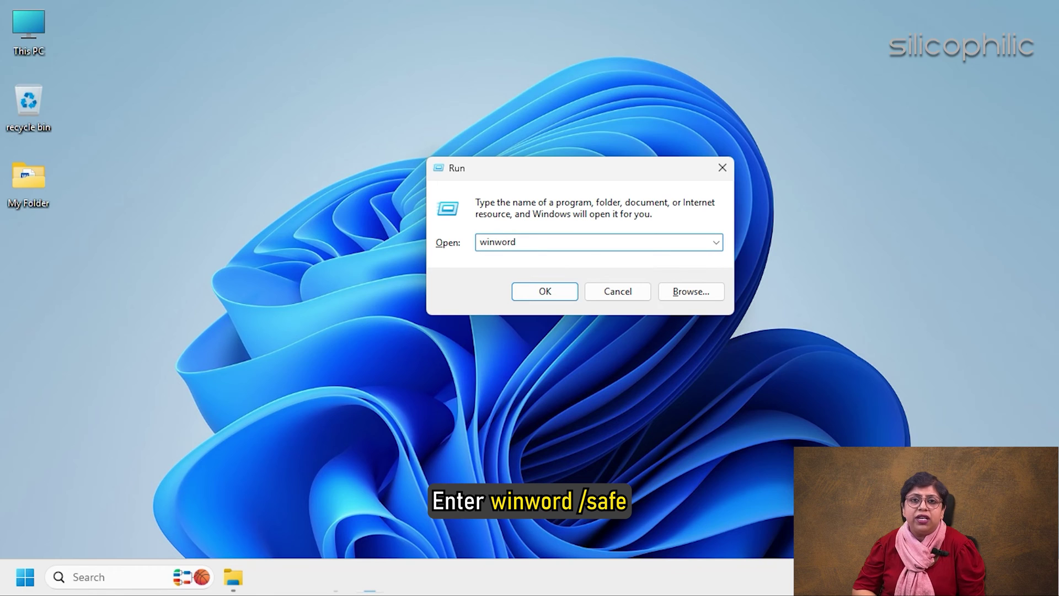
key(Return)
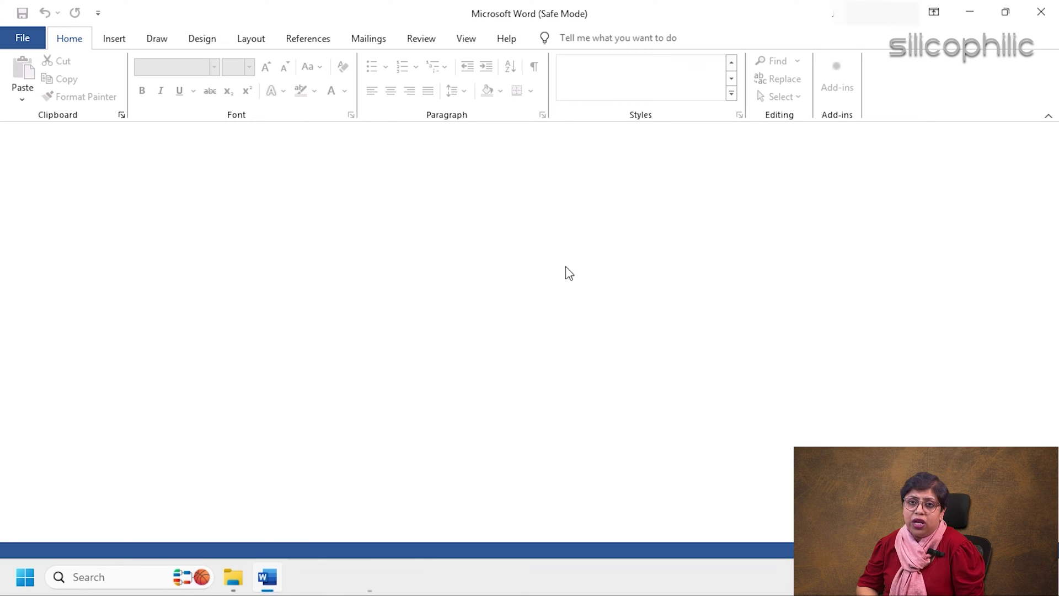
- Close the Safe Mode Word window
click(1040, 11)
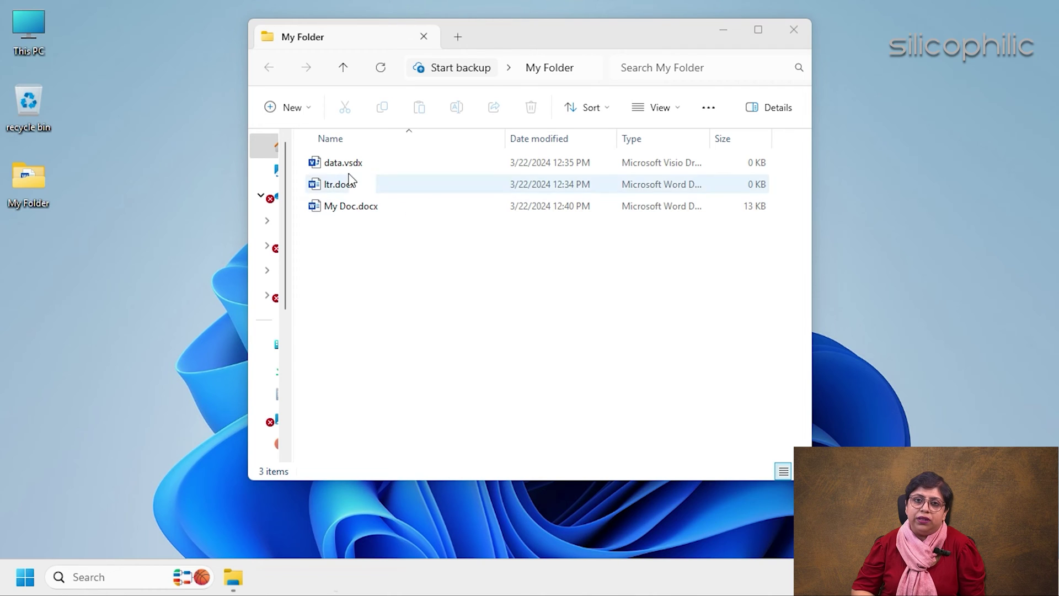
- Open My Doc.docx in Word using Open with from File Explorer
right_click(314, 213)
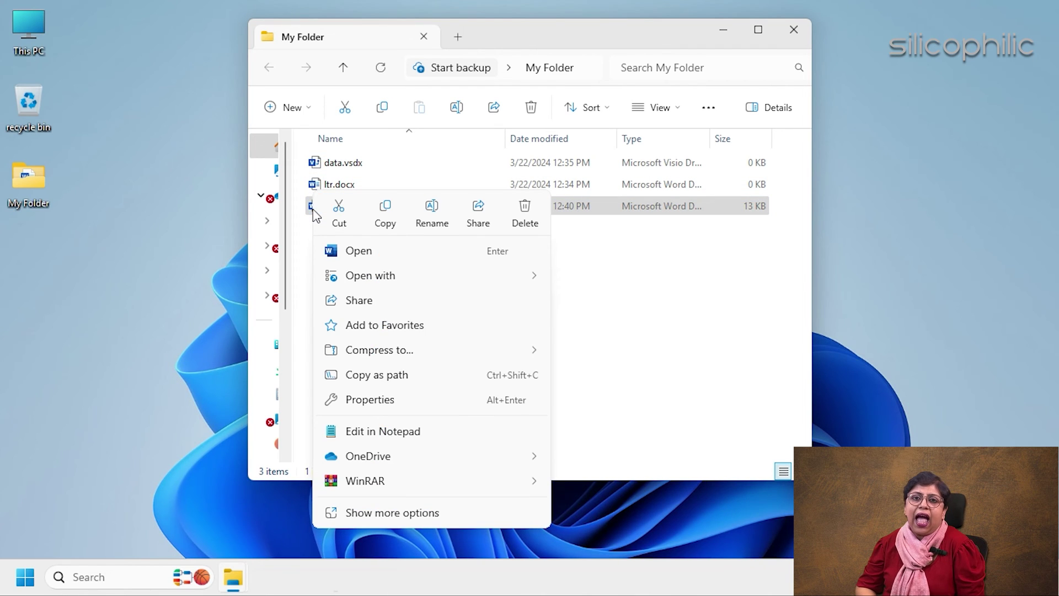
mouse_move(405, 276)
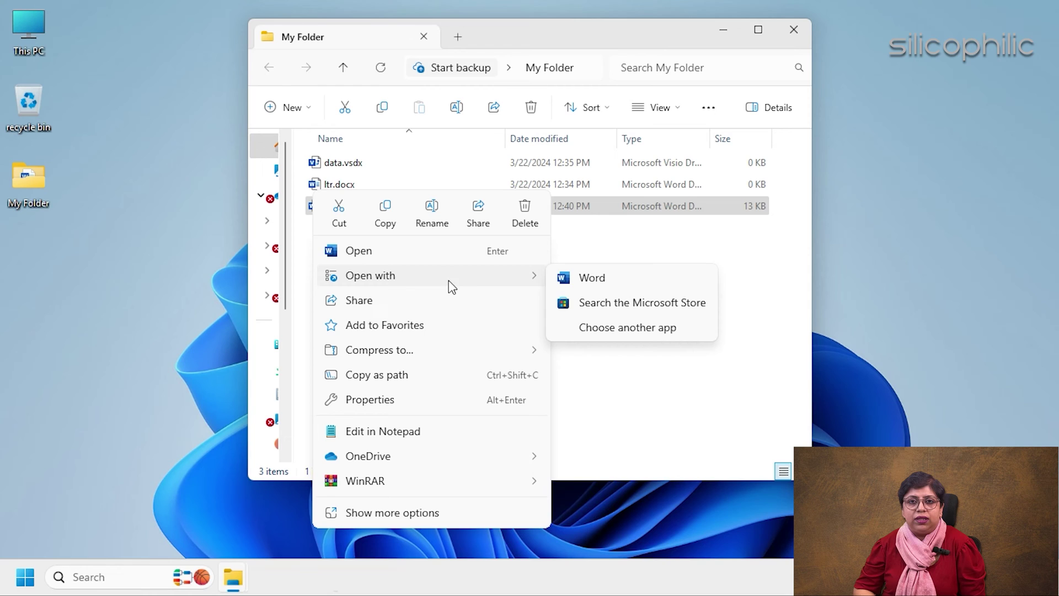
click(606, 288)
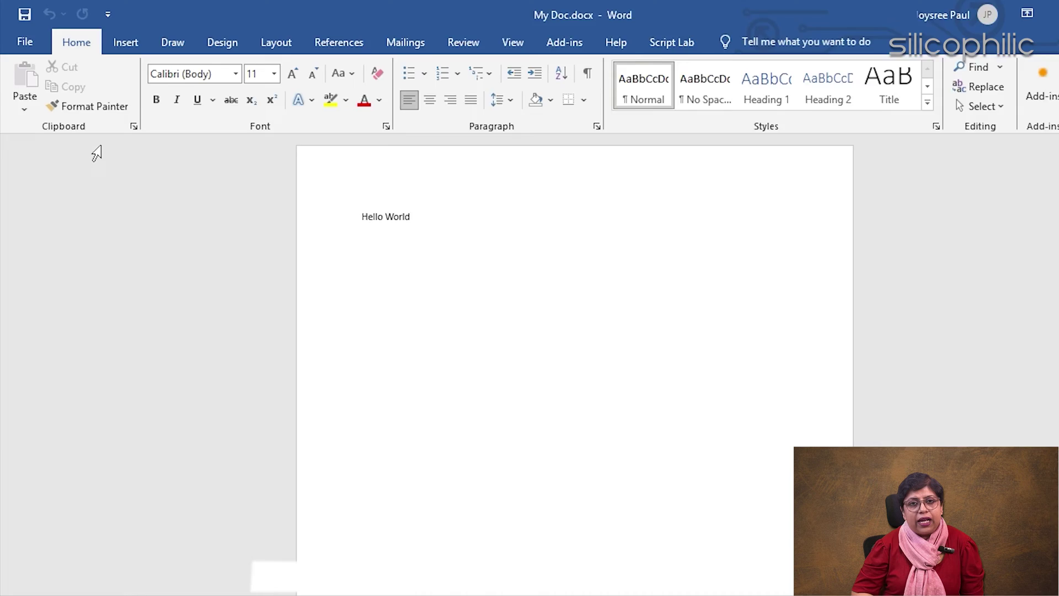
- Reopen My Doc.docx from My Folder using Open and Repair
click(22, 38)
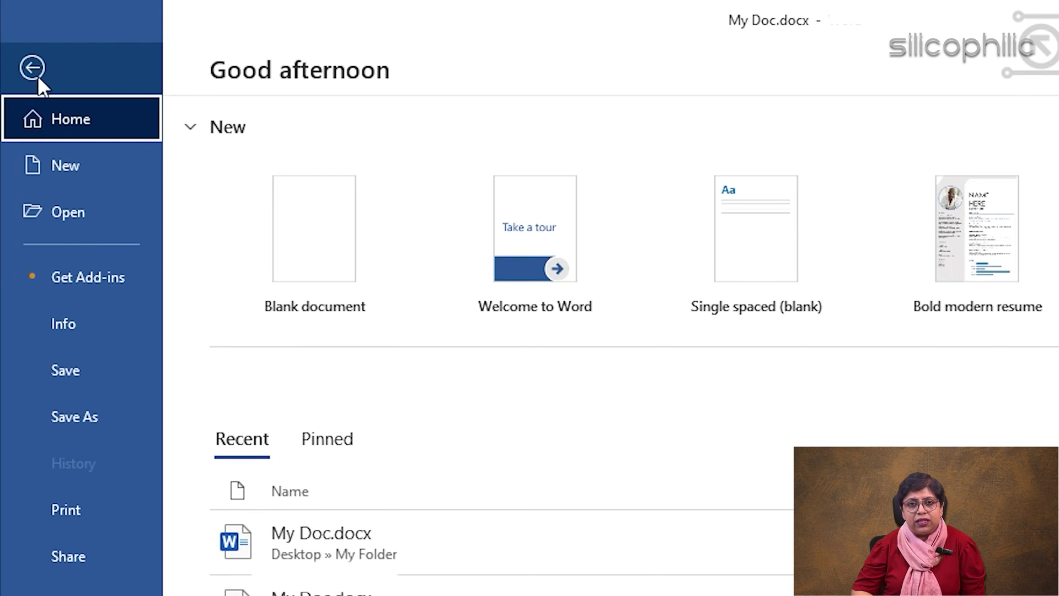
click(61, 217)
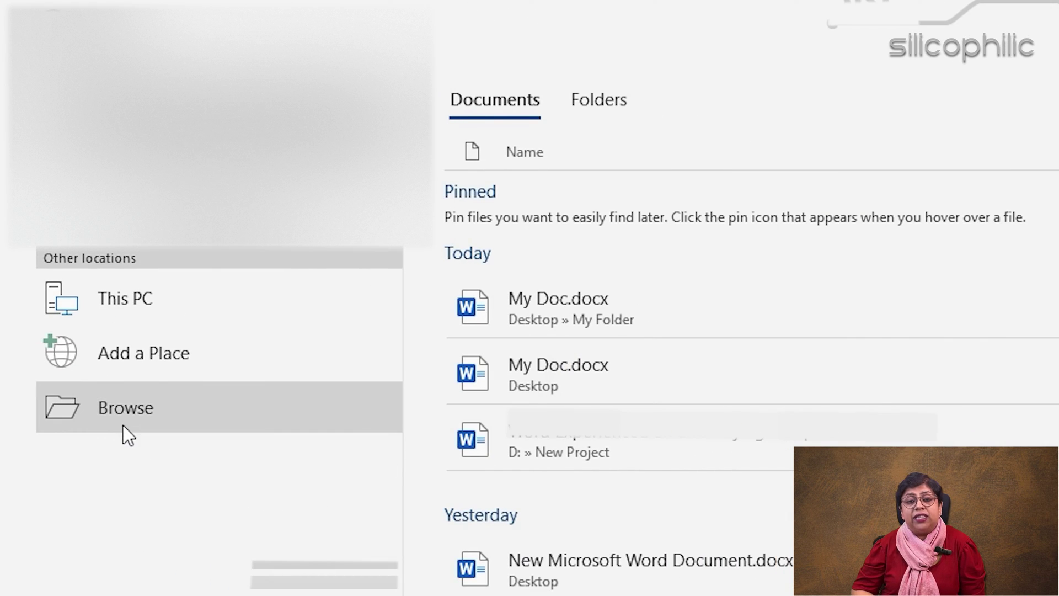
click(122, 423)
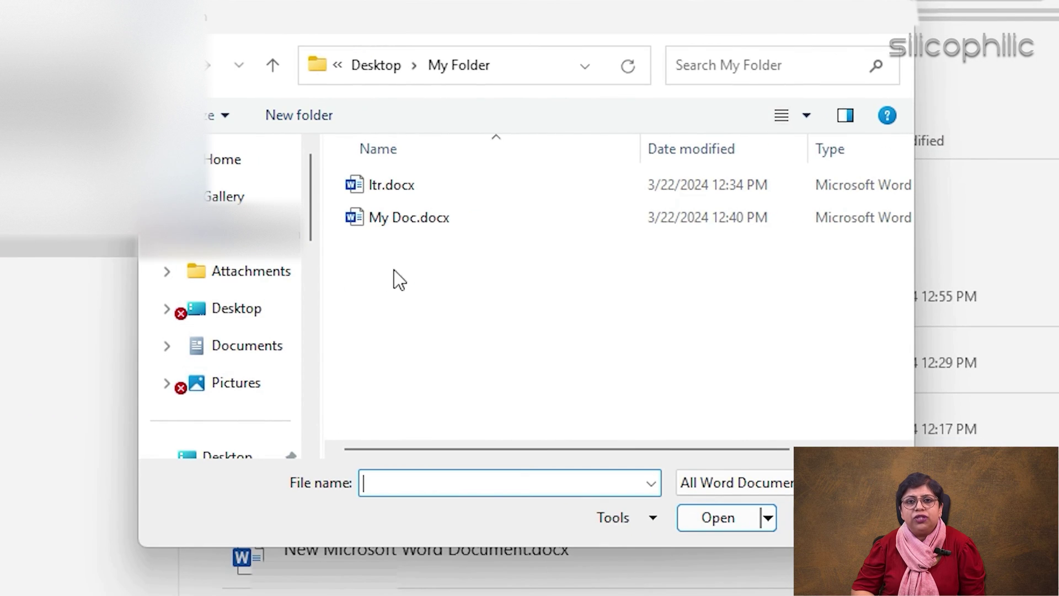
click(411, 222)
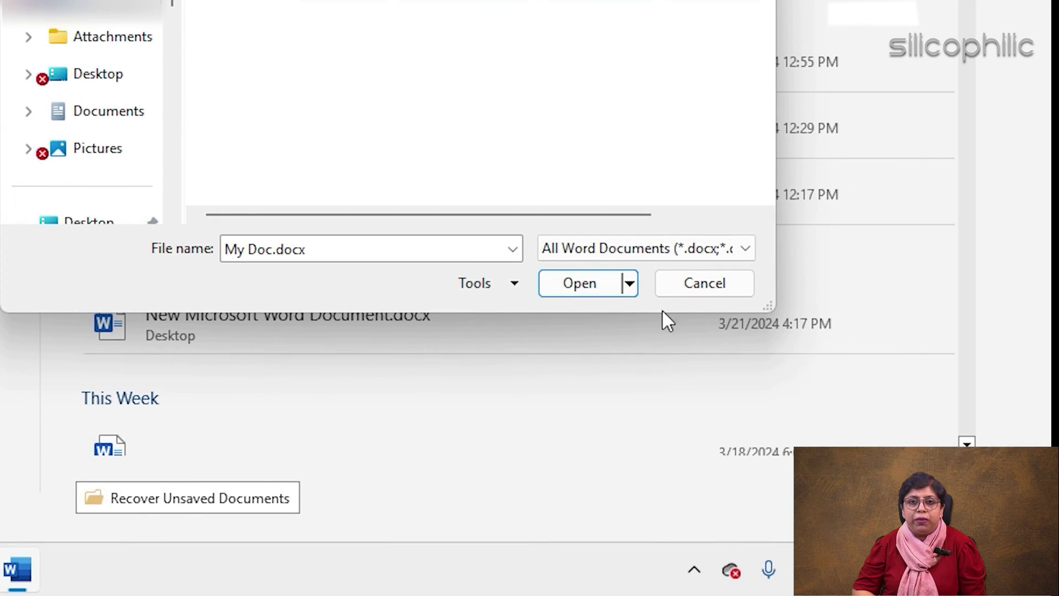
click(629, 284)
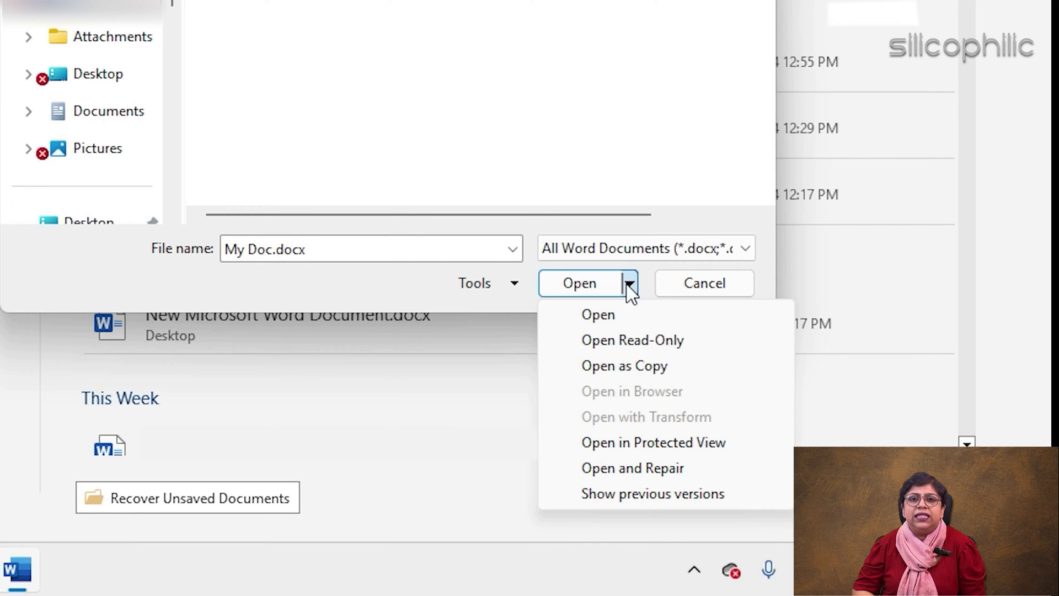
click(633, 469)
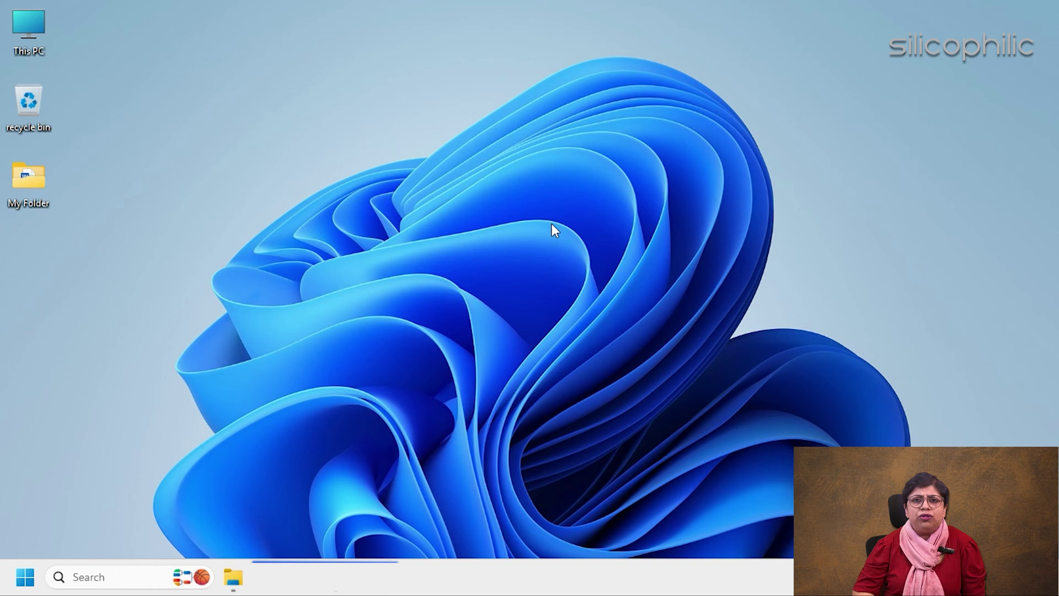
- Search 'windows defender firewall' and open its Control Panel page
key(super+s)
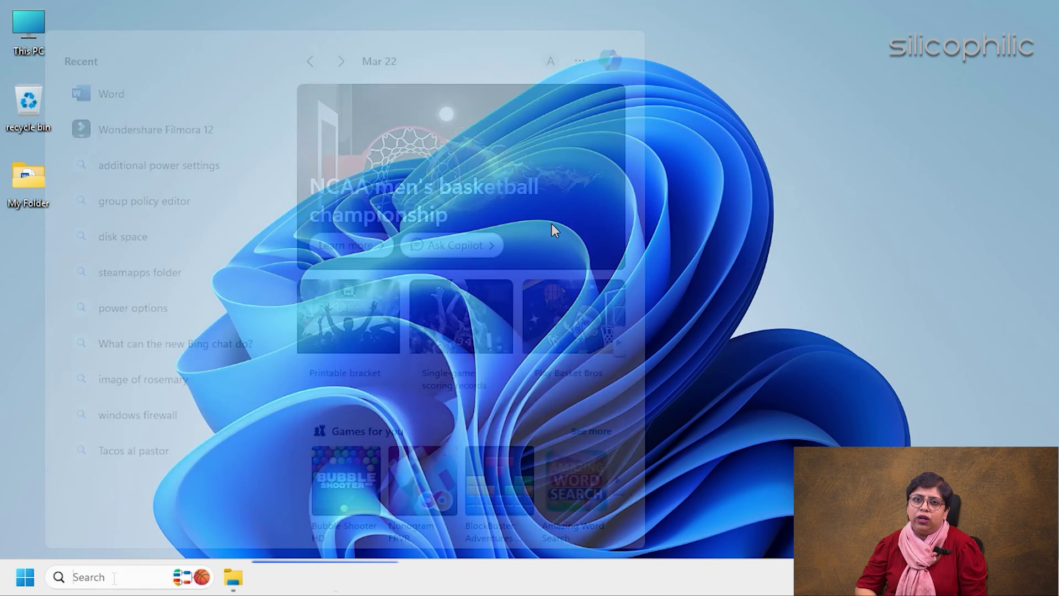
text(windows defender)
text( firewall)
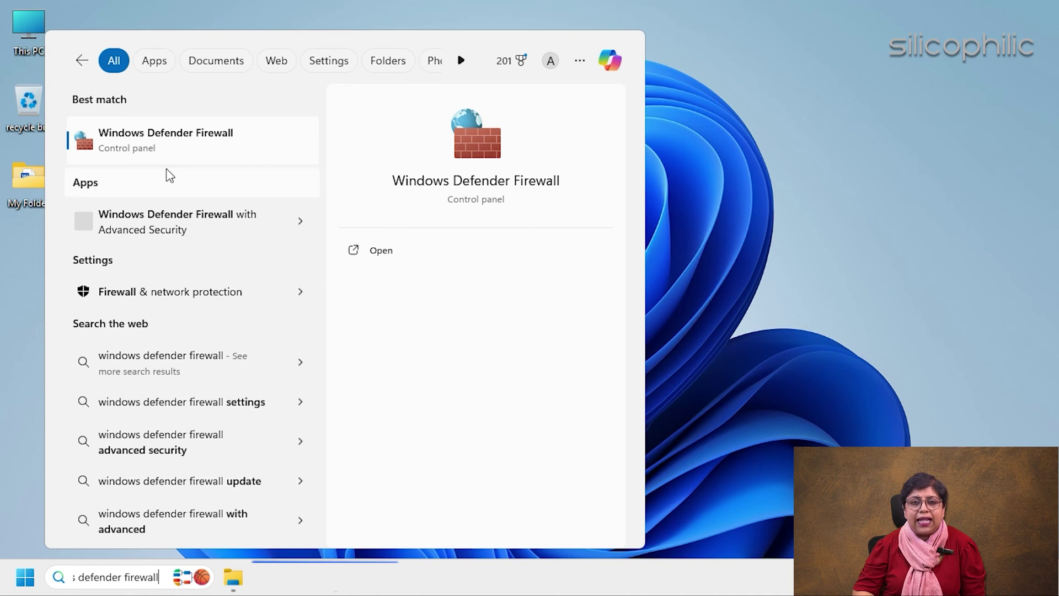
click(177, 136)
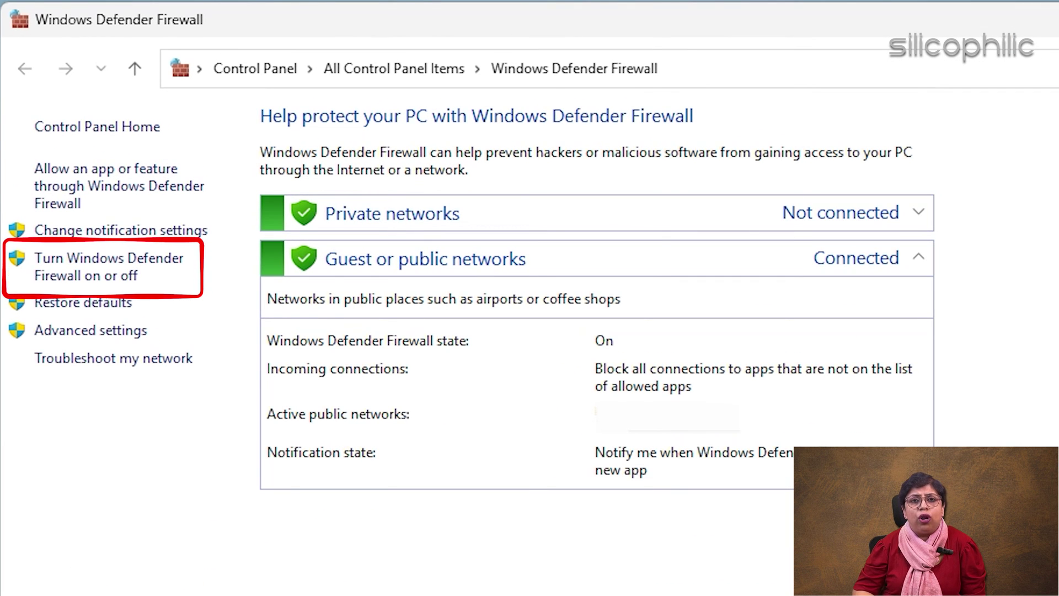
- Turn off Windows Defender Firewall for both private and public networks
click(111, 259)
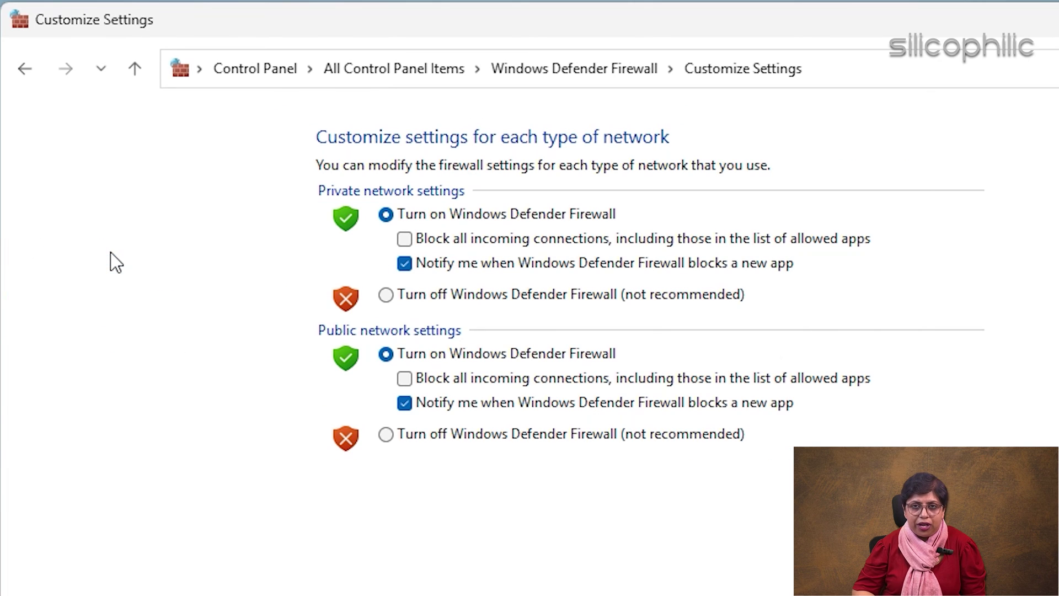
click(389, 297)
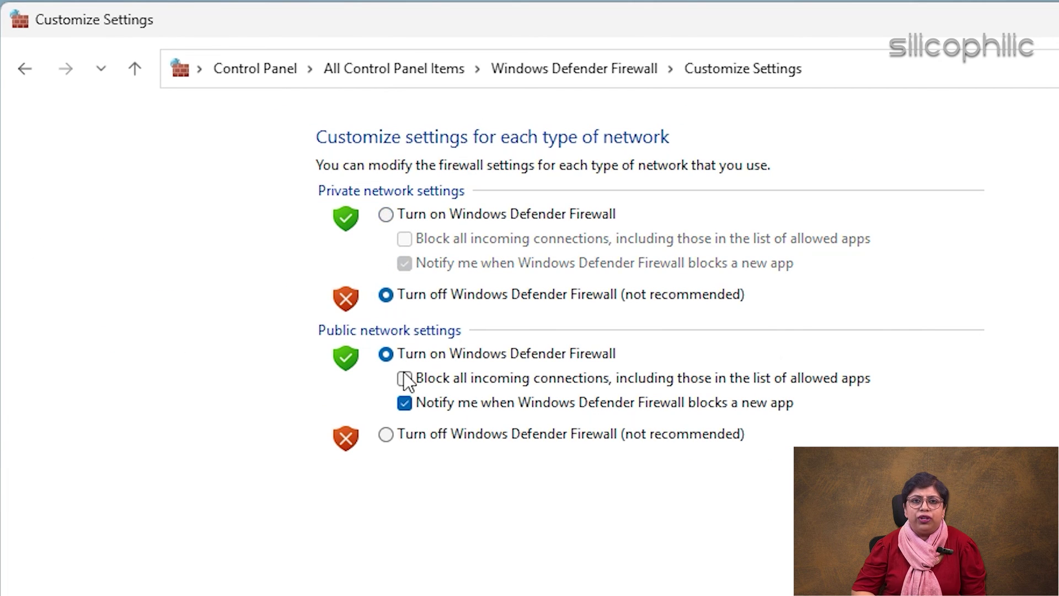
click(390, 437)
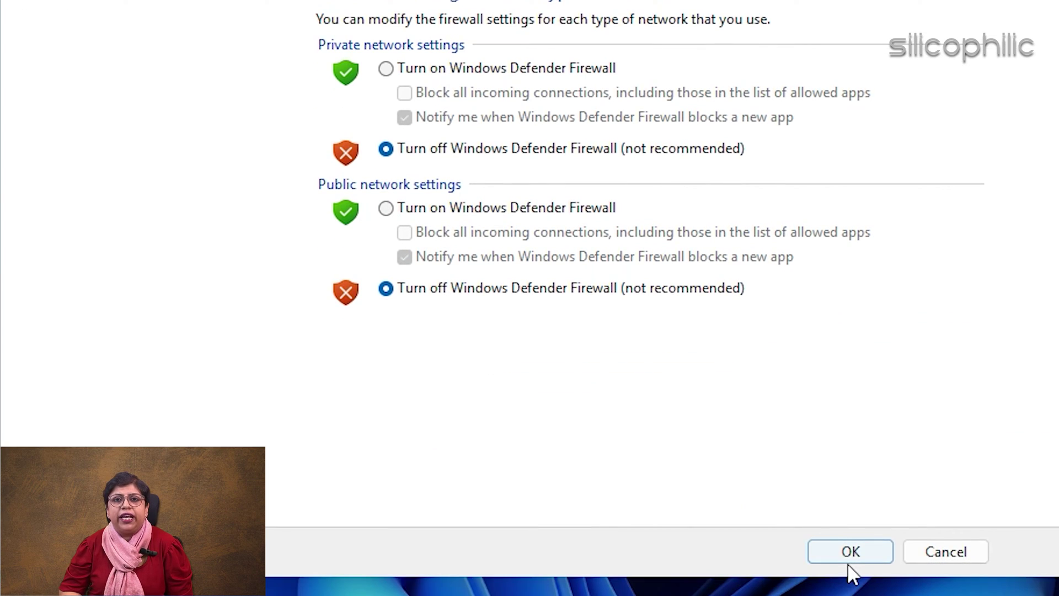
click(848, 553)
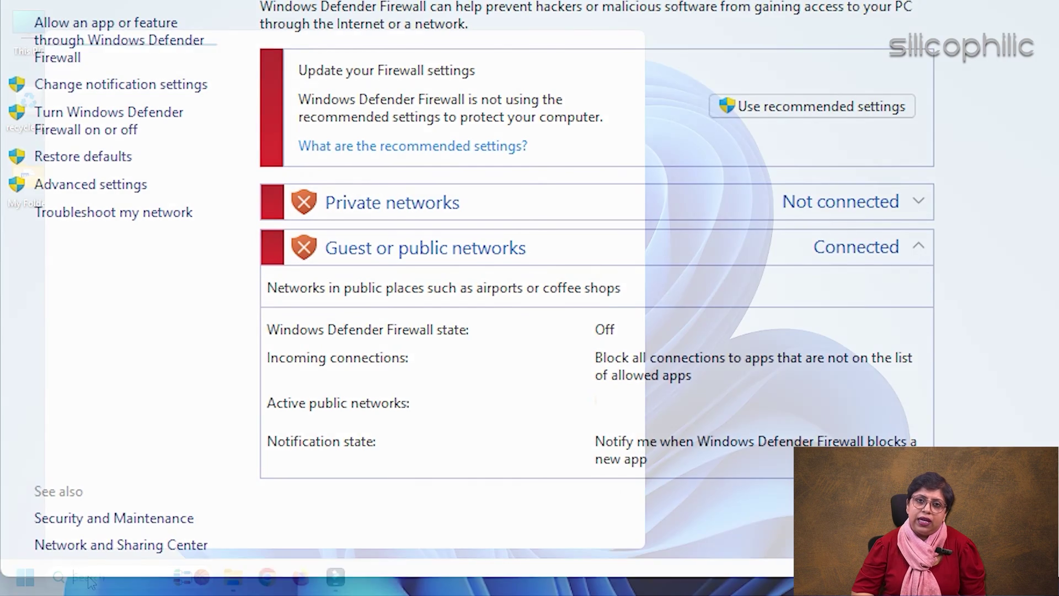
- Open Windows Security and switch Real-time protection off in Virus & threat protection settings
click(89, 578)
text(windows security)
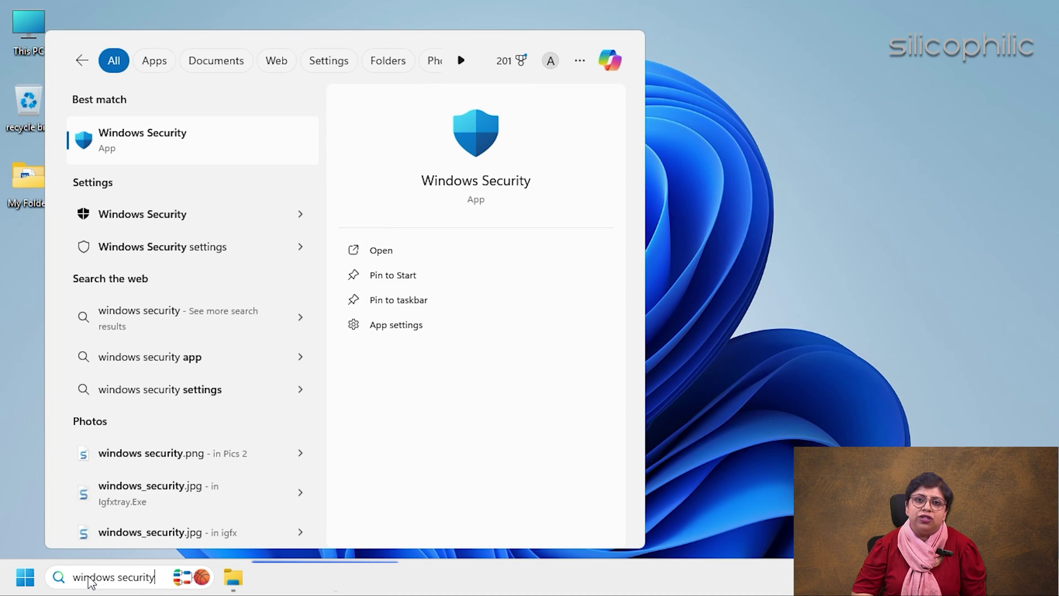
click(126, 158)
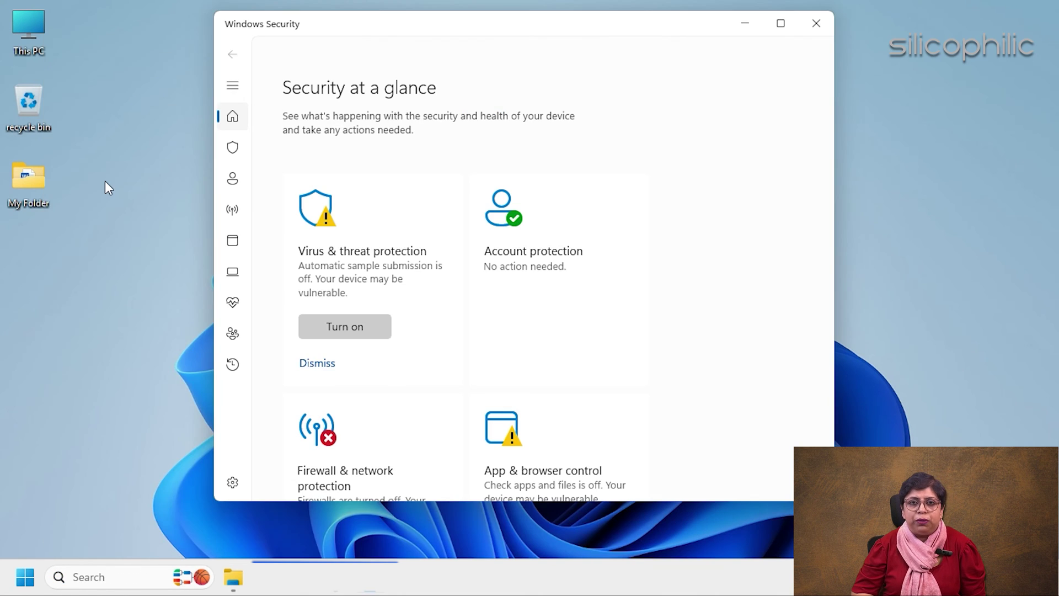
click(372, 260)
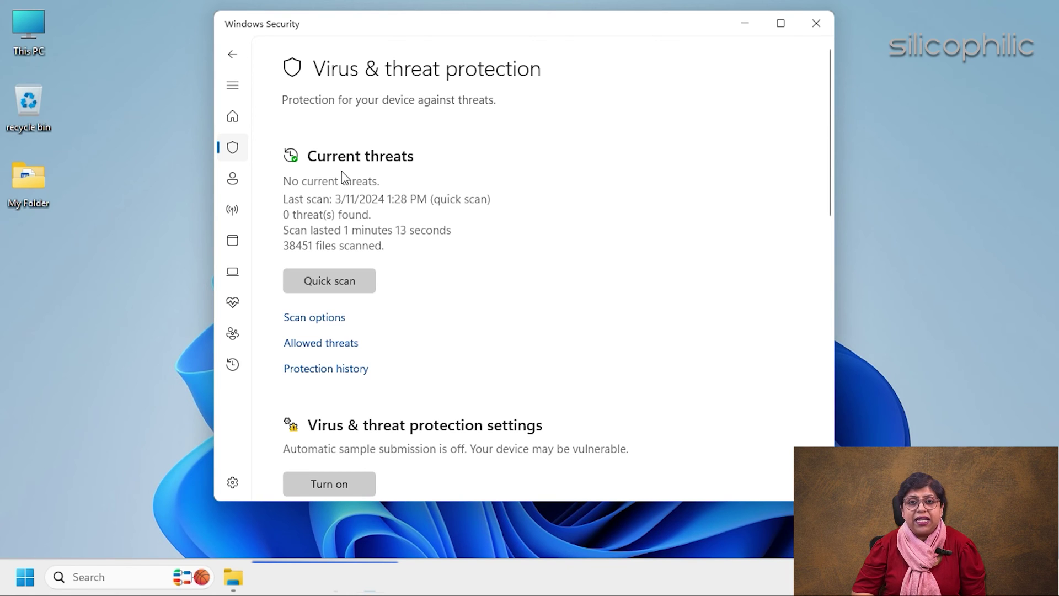
scroll(347, 199, down, 3)
click(235, 325)
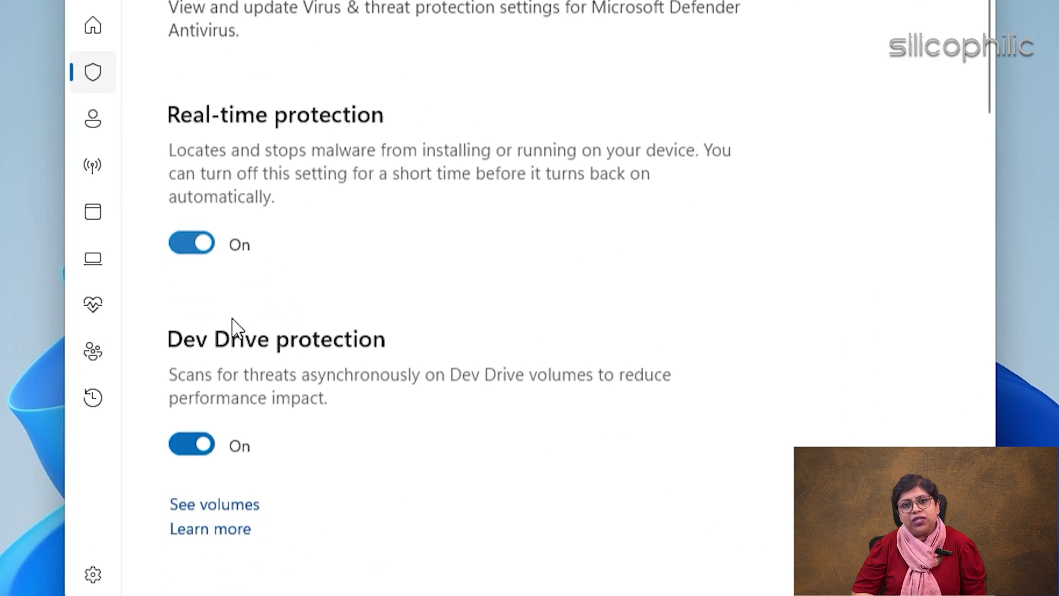
click(187, 243)
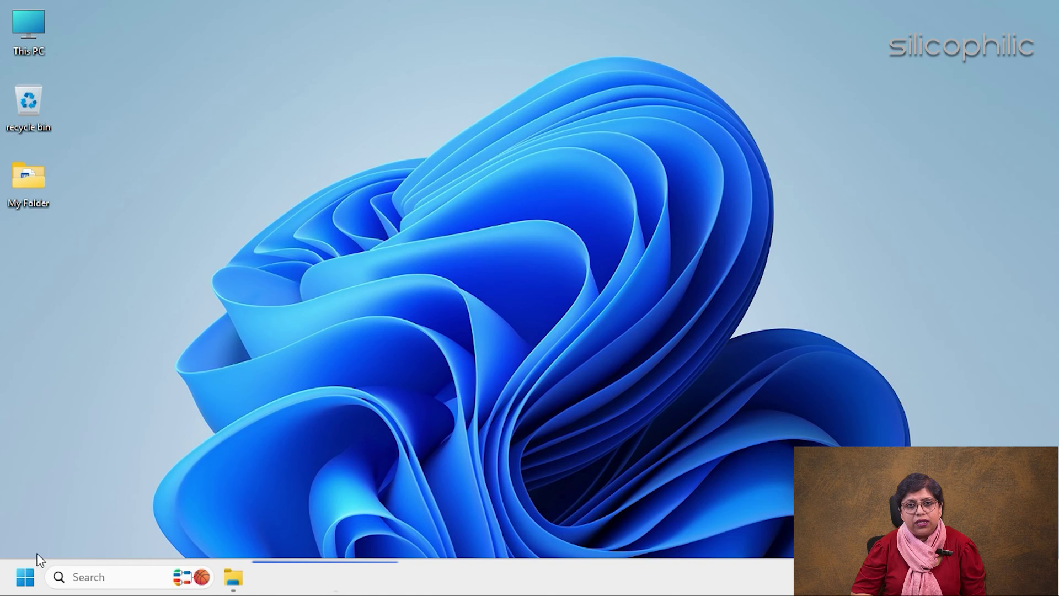
- Go to the Installed apps list in Windows Settings
click(25, 584)
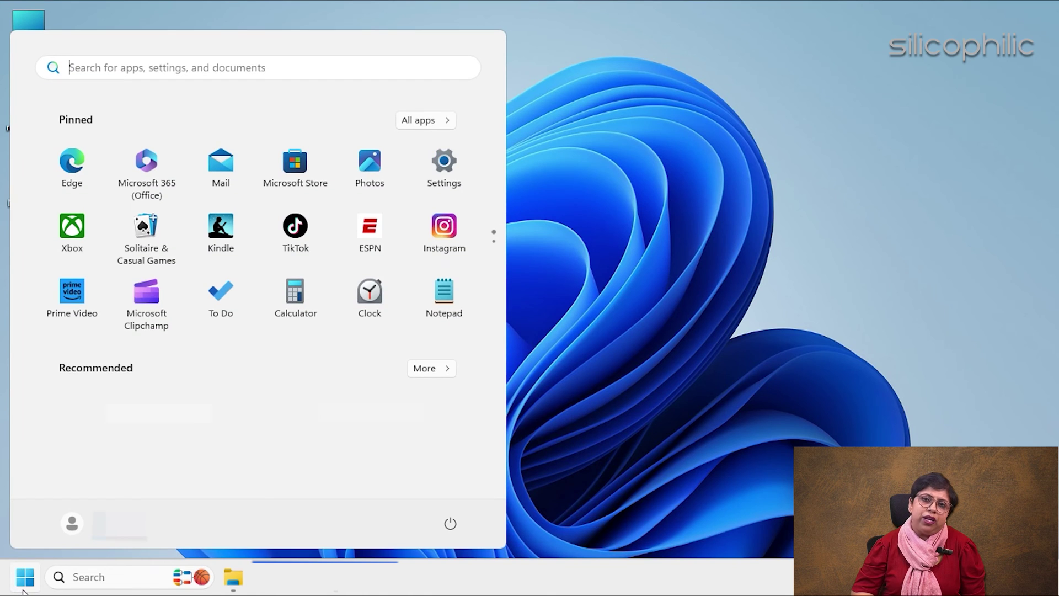
click(450, 157)
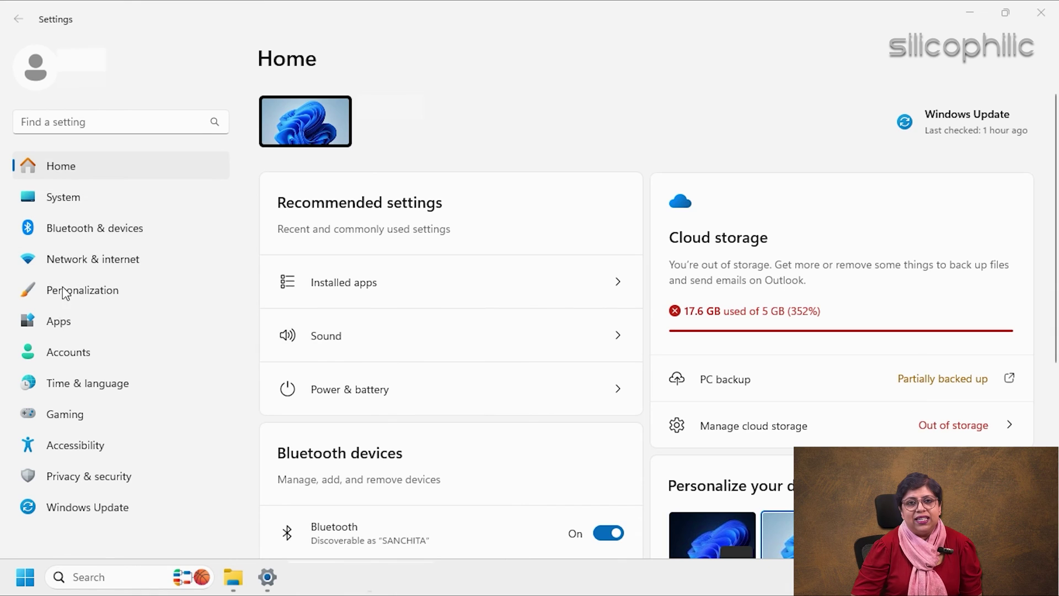
click(55, 325)
click(397, 115)
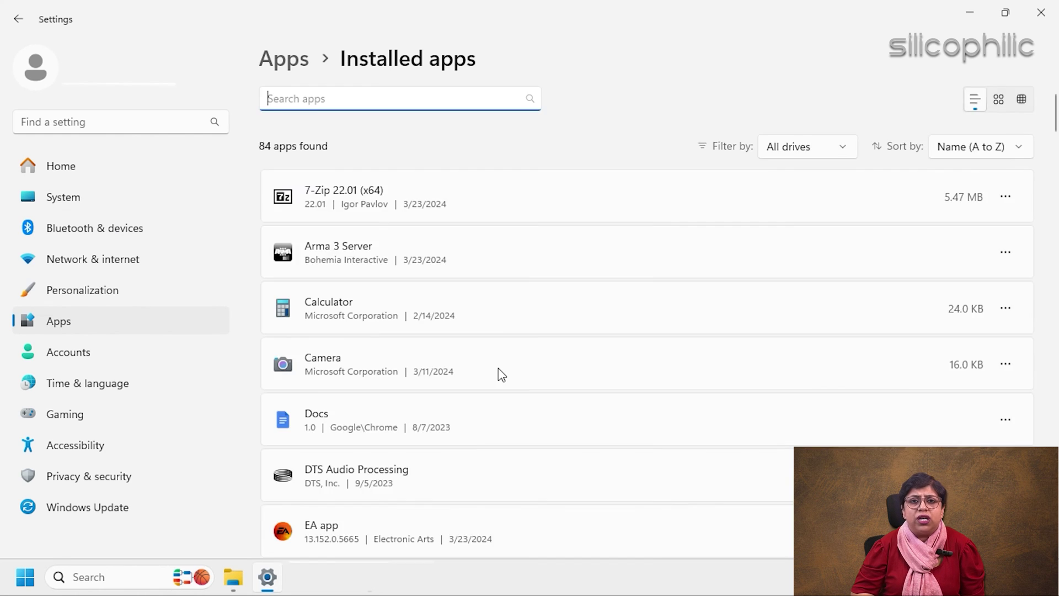
scroll(498, 371, down, 10)
scroll(501, 373, down, 7)
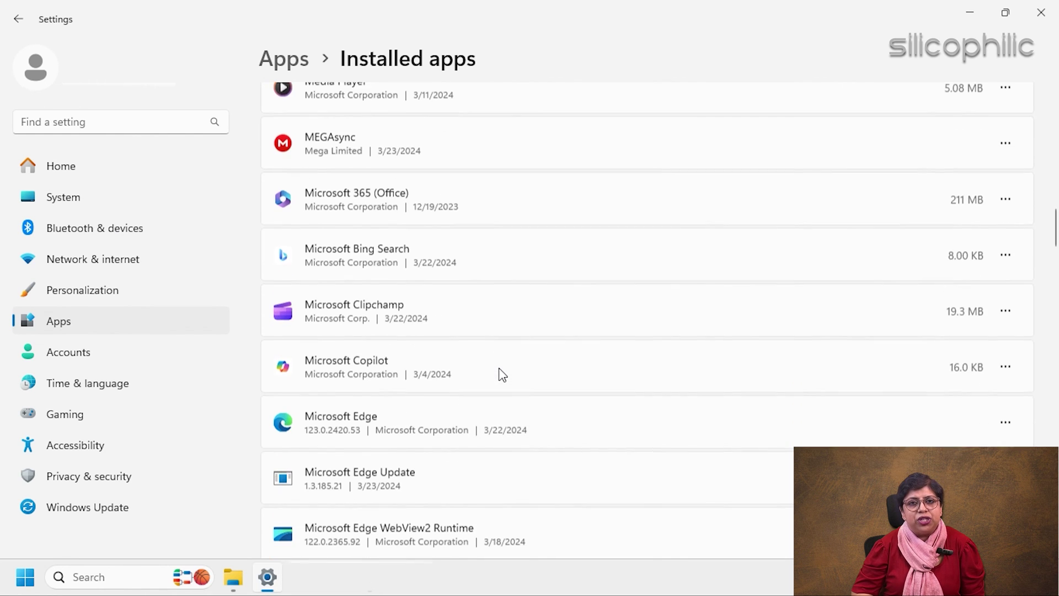
- Repair Microsoft 365 (Office) from its Advanced options
click(1009, 198)
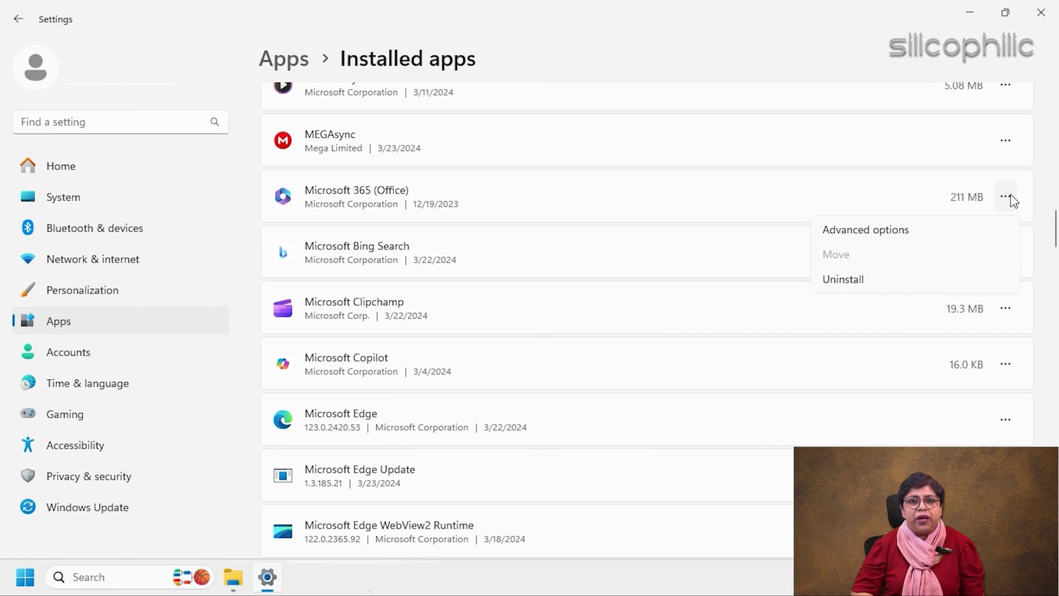
click(888, 230)
scroll(342, 381, down, 3)
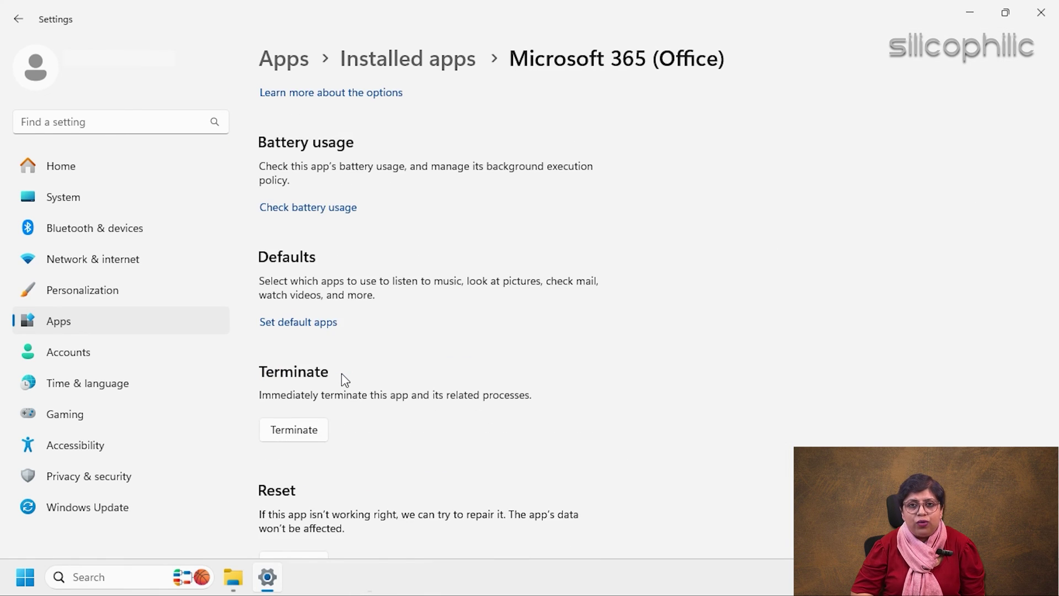
scroll(331, 398, down, 1)
click(292, 493)
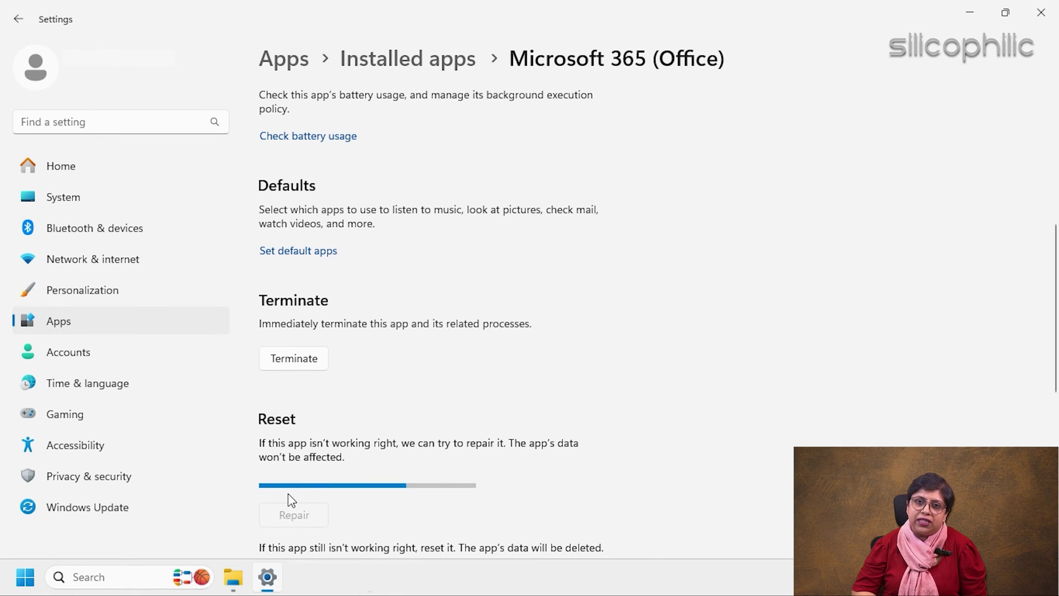
- Reset the Office app and confirm deleting its data
scroll(287, 493, down, 3)
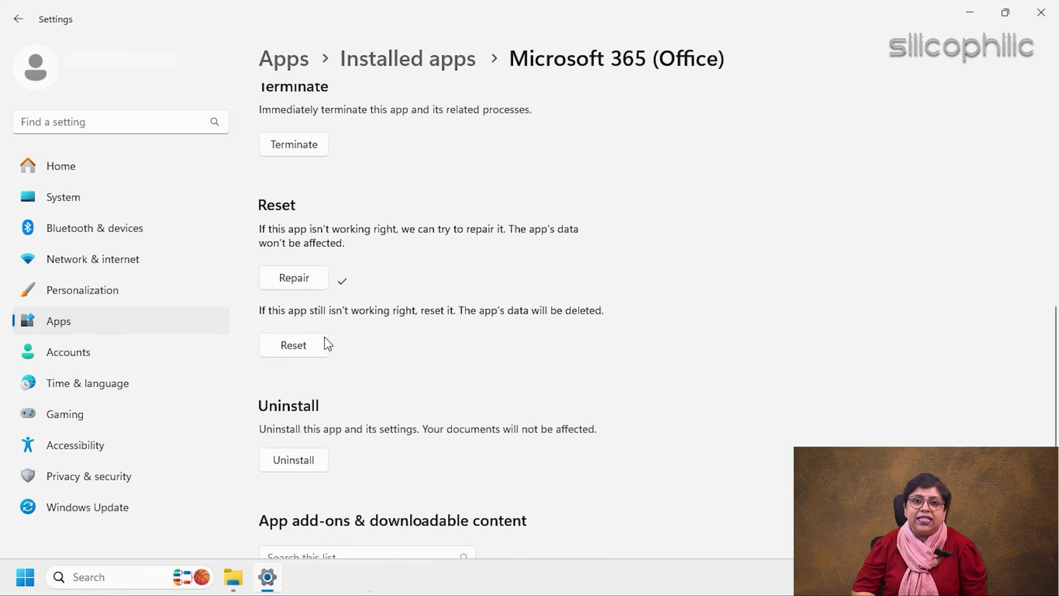
click(293, 346)
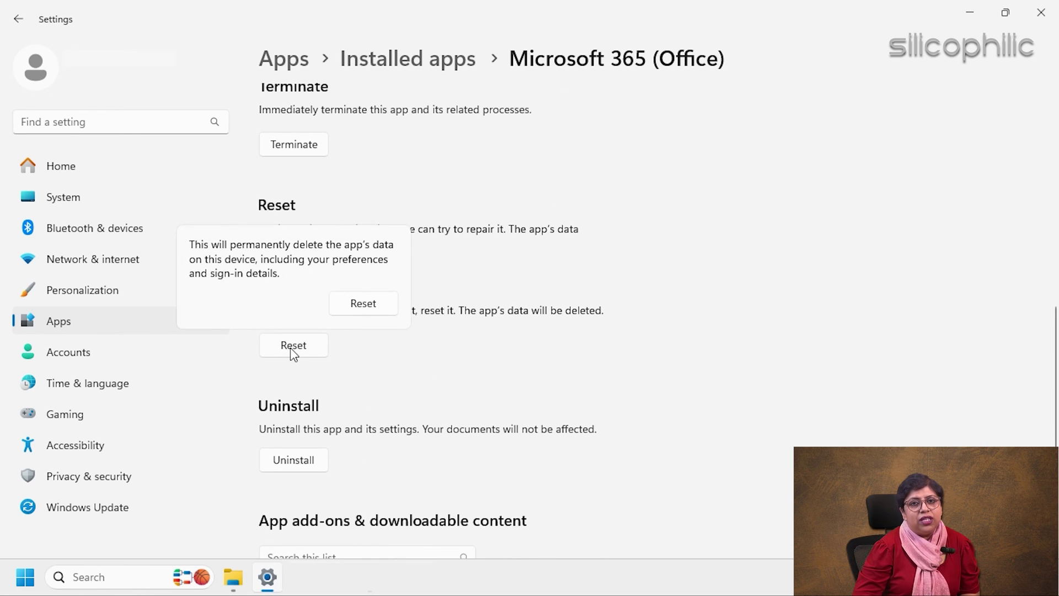
click(386, 307)
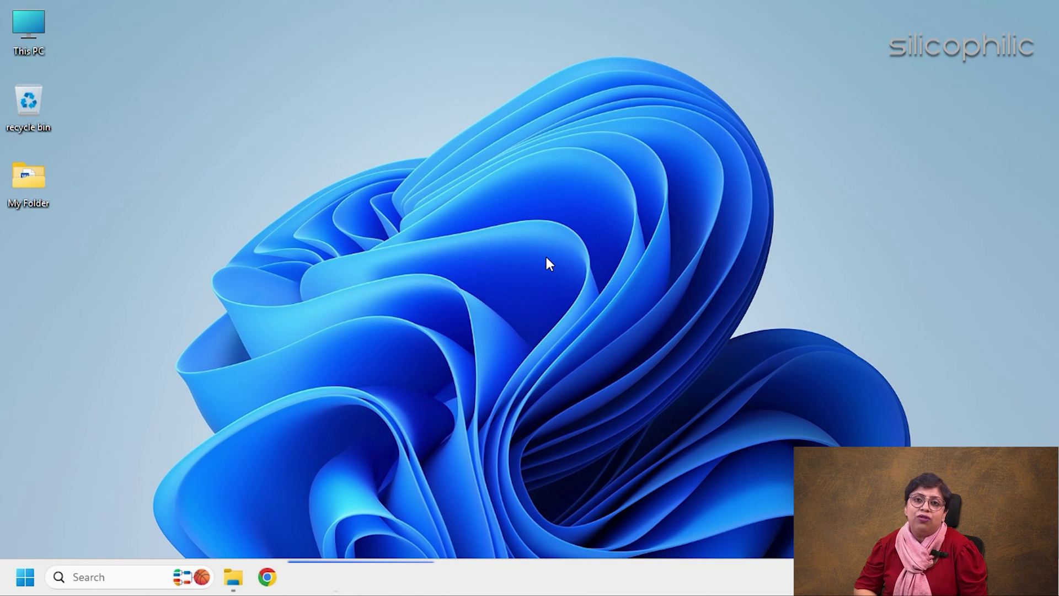
- Search for 'control panel' and go to its installed programs list
click(94, 576)
text(control panel)
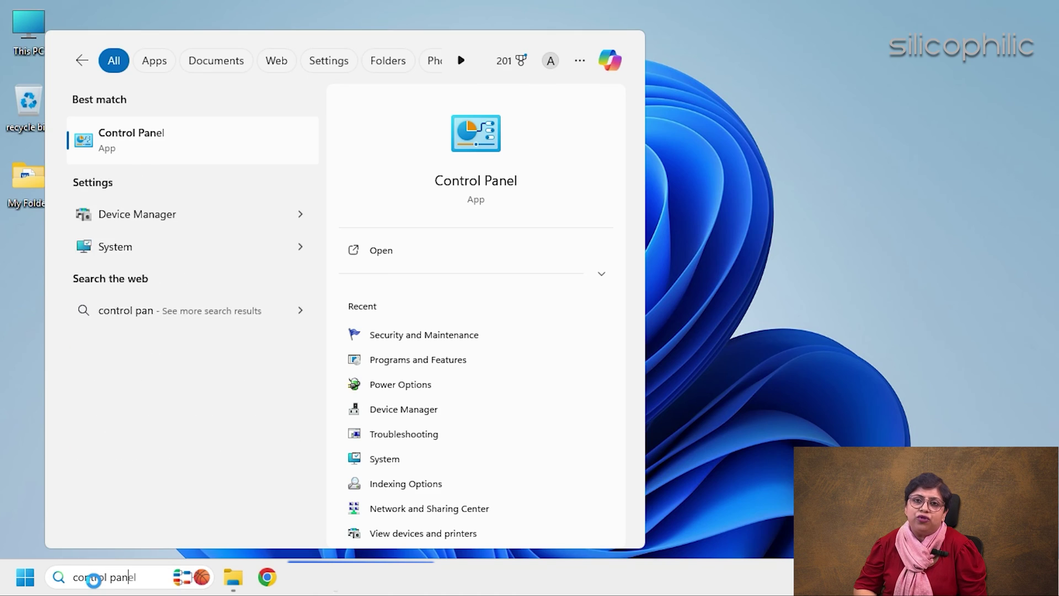
click(116, 152)
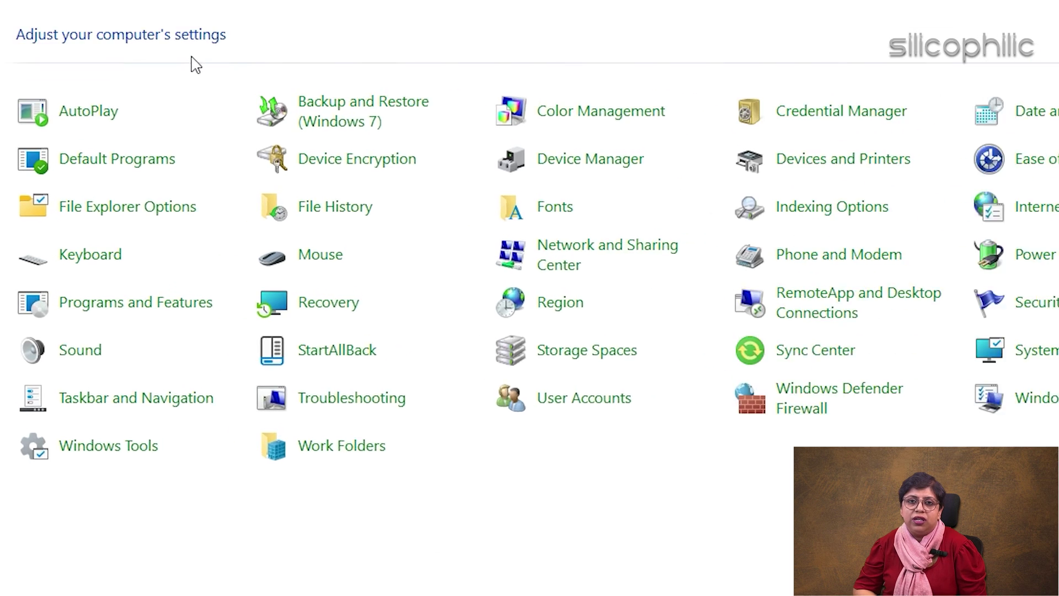
click(199, 305)
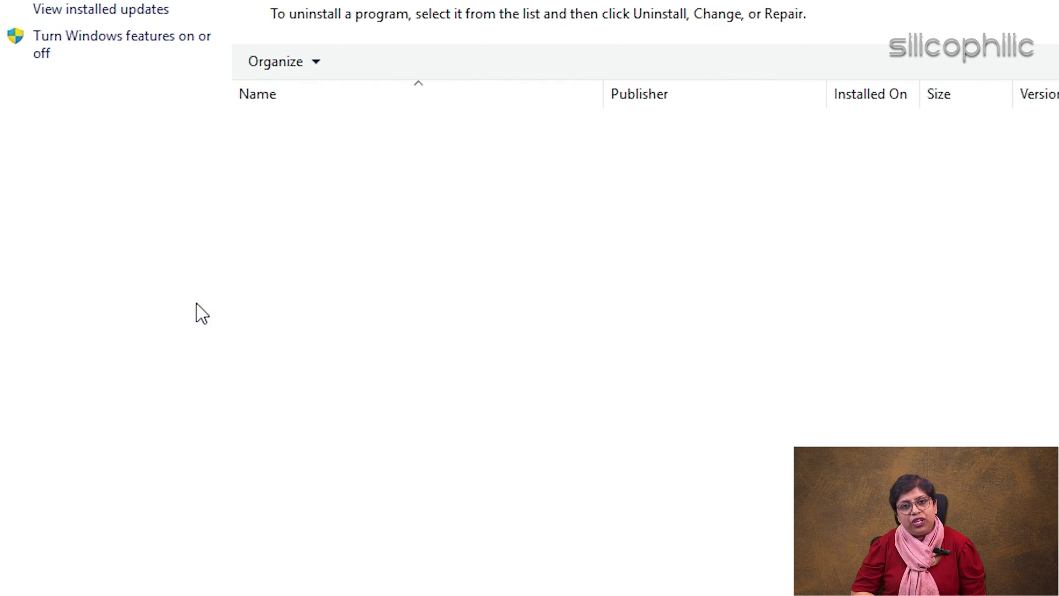
- Run a Quick Repair on Microsoft Office Home and Student 2019 via Change
scroll(457, 457, up, 3)
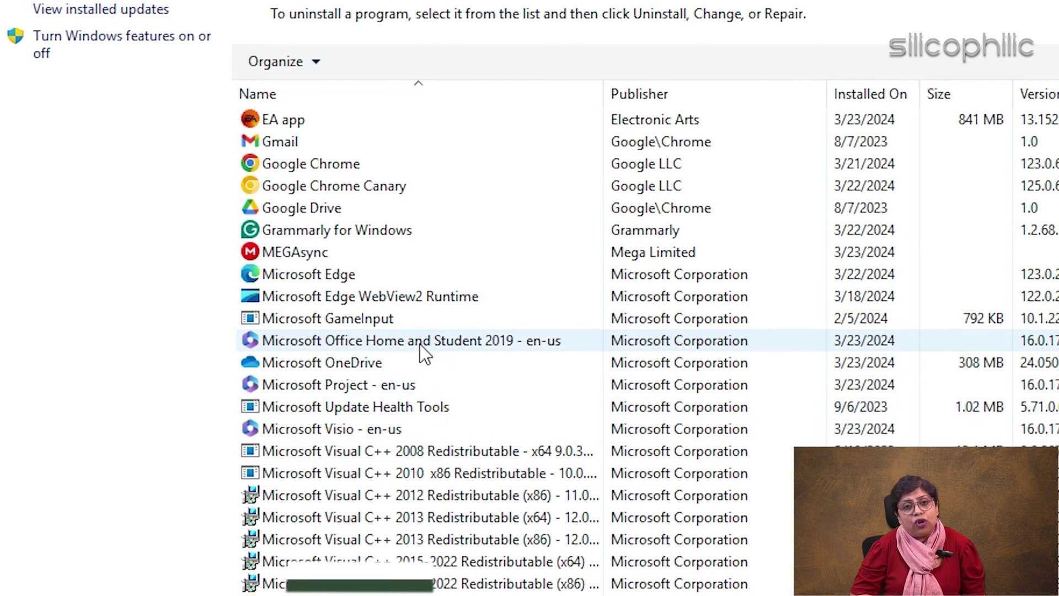
right_click(360, 337)
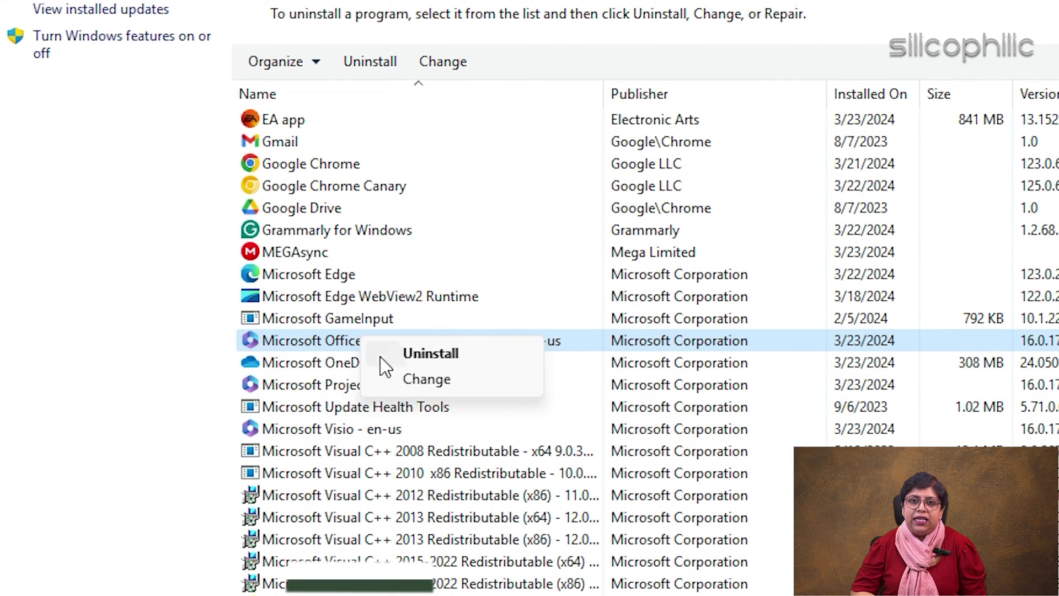
click(415, 381)
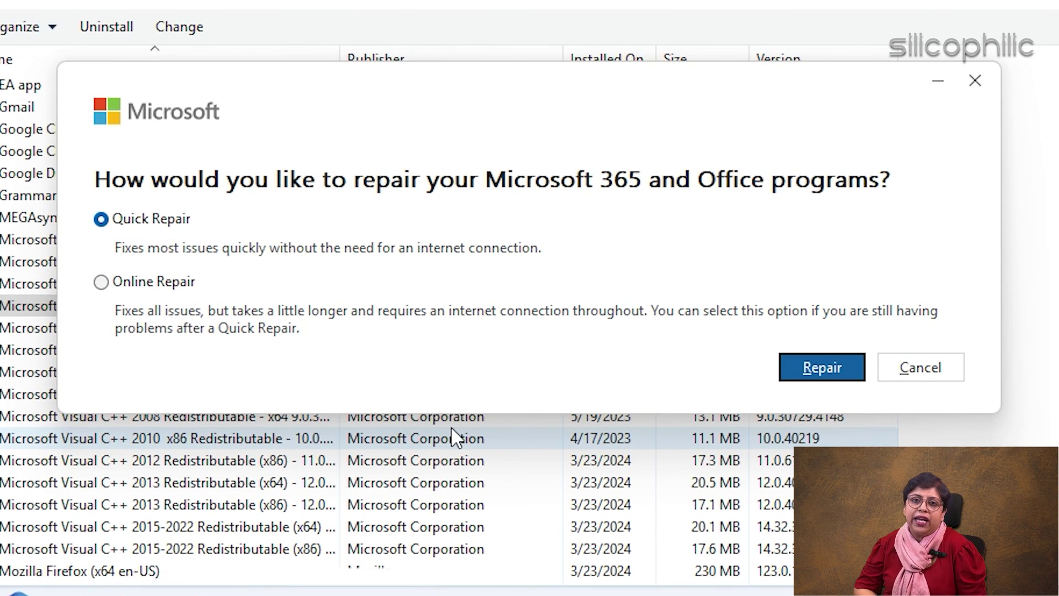
click(827, 375)
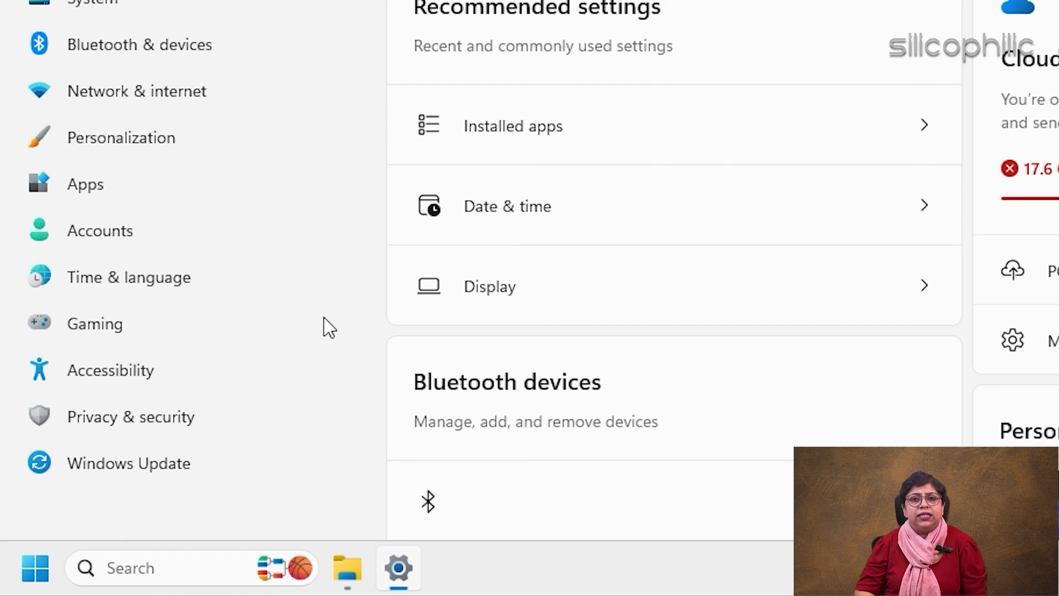
- Switch 'Receive updates for other Microsoft products' On in Windows Update advanced options
click(146, 469)
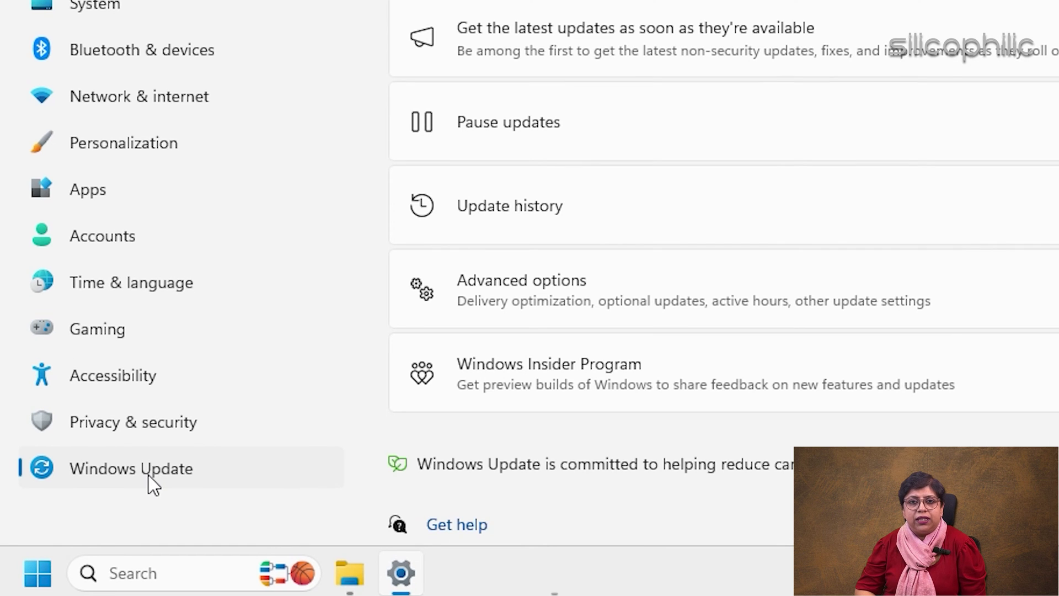
click(538, 290)
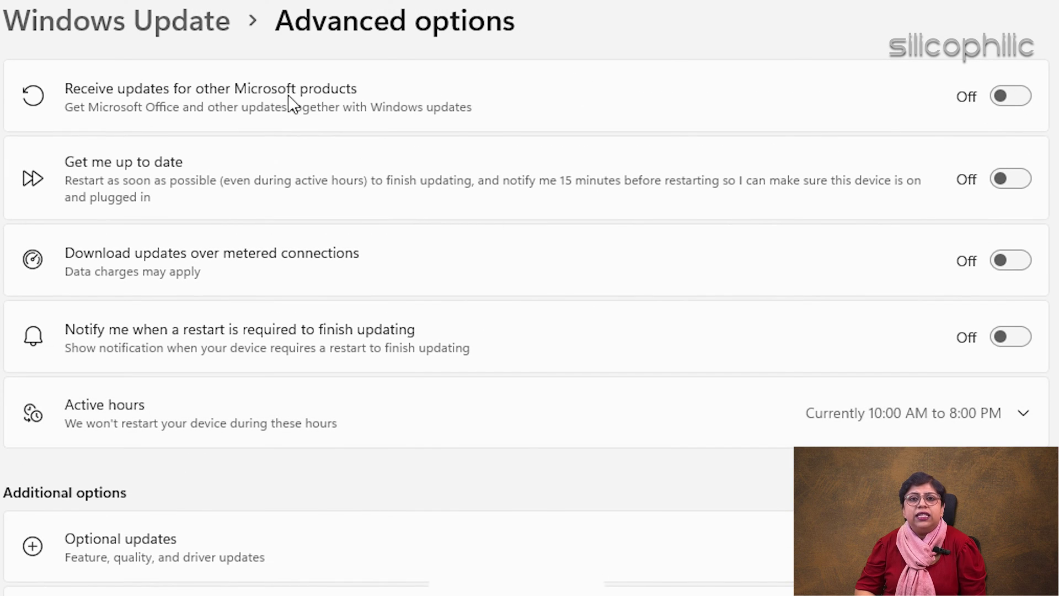
click(1020, 101)
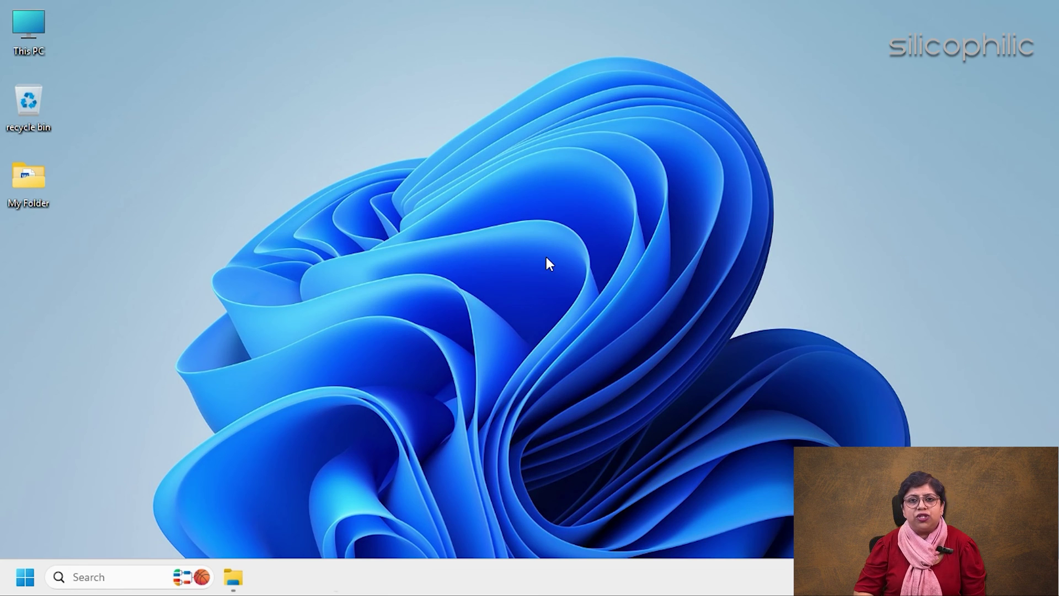
- End the EA process in Task Manager, then close Task Manager
right_click(29, 580)
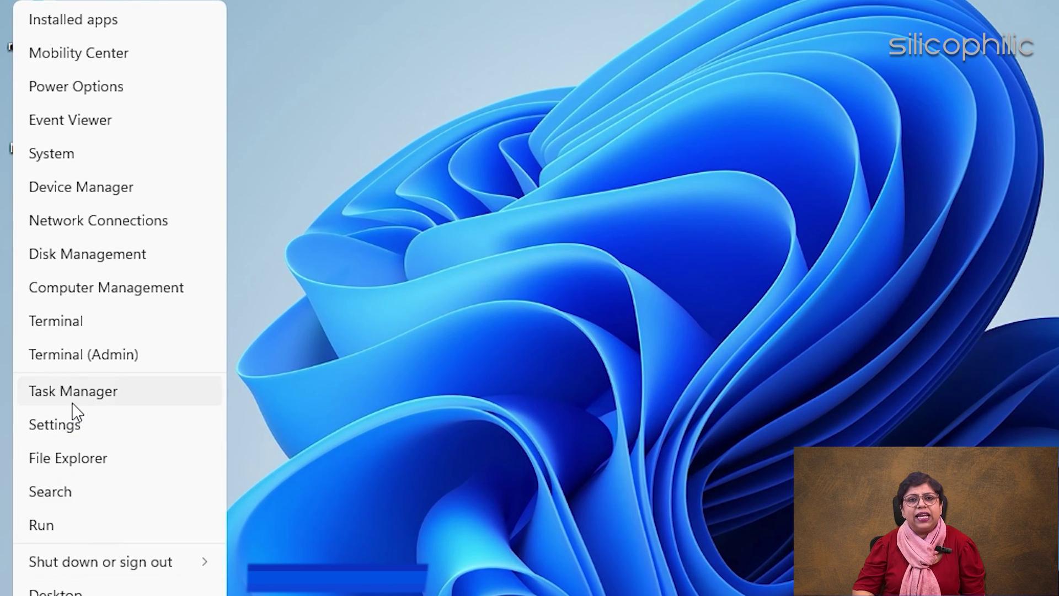
click(56, 386)
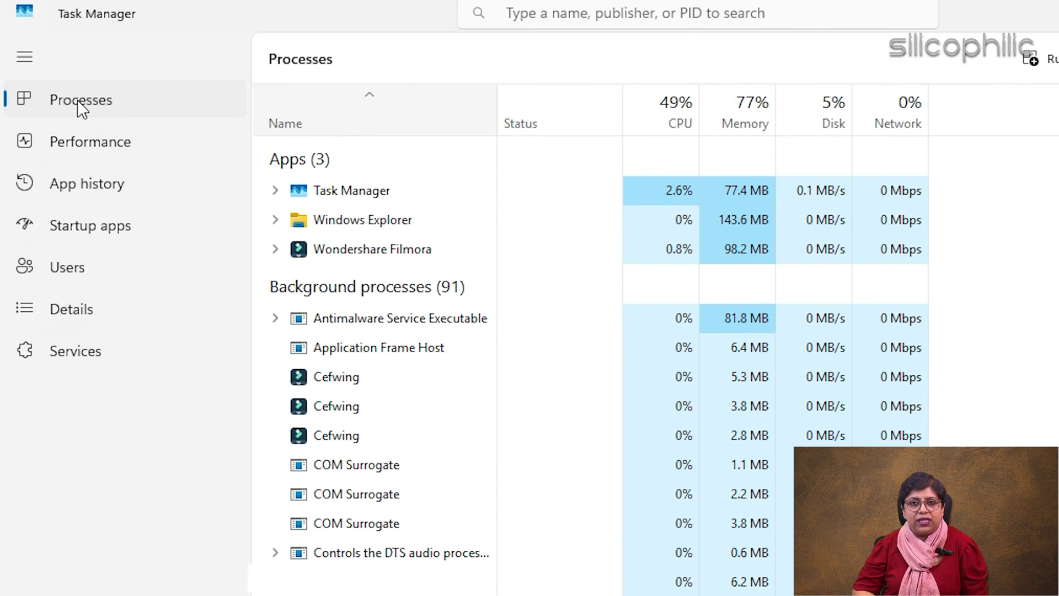
scroll(378, 549, down, 3)
right_click(321, 447)
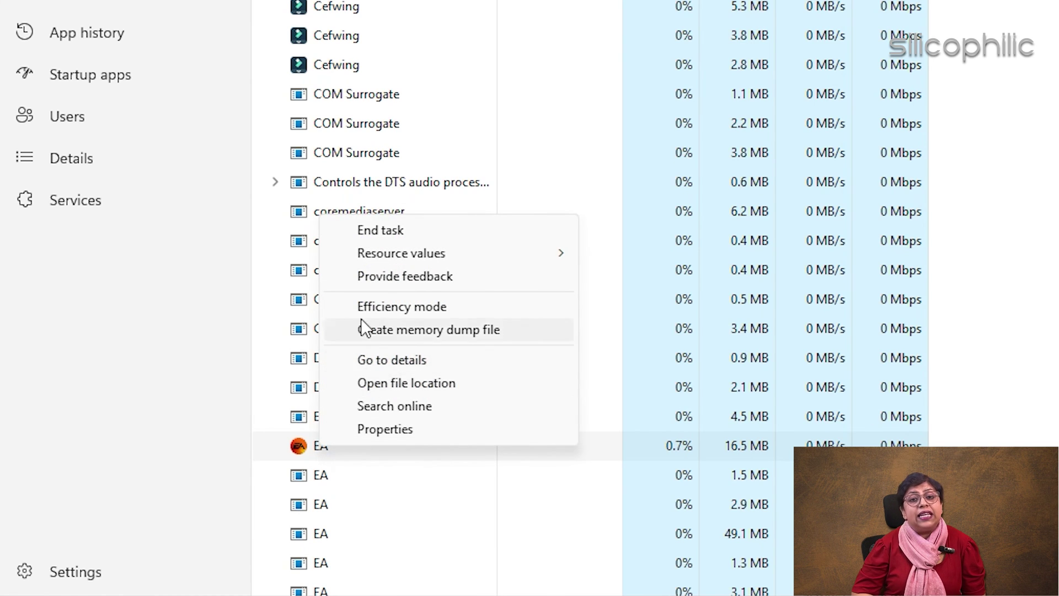
click(379, 230)
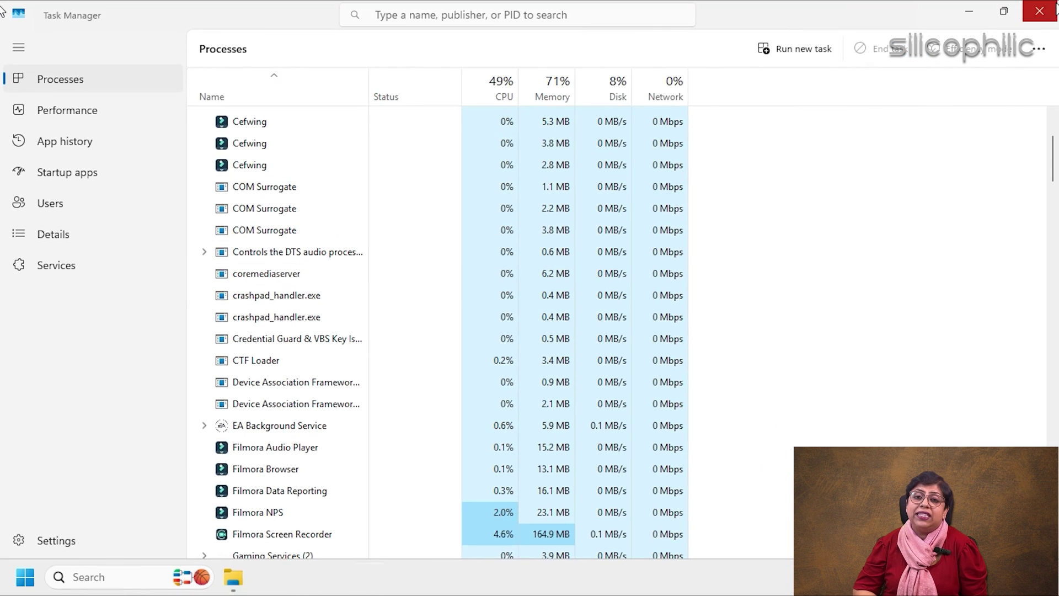
click(1052, 8)
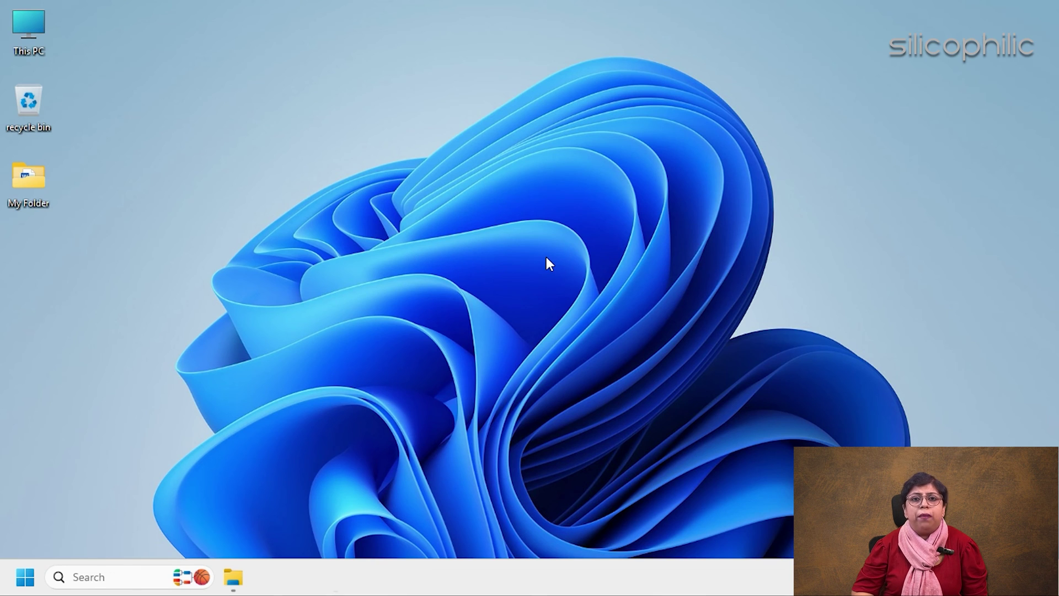
- Run appwiz.cpl and bring up uninstall options for Microsoft Office Home and Student 2019
key(super+r)
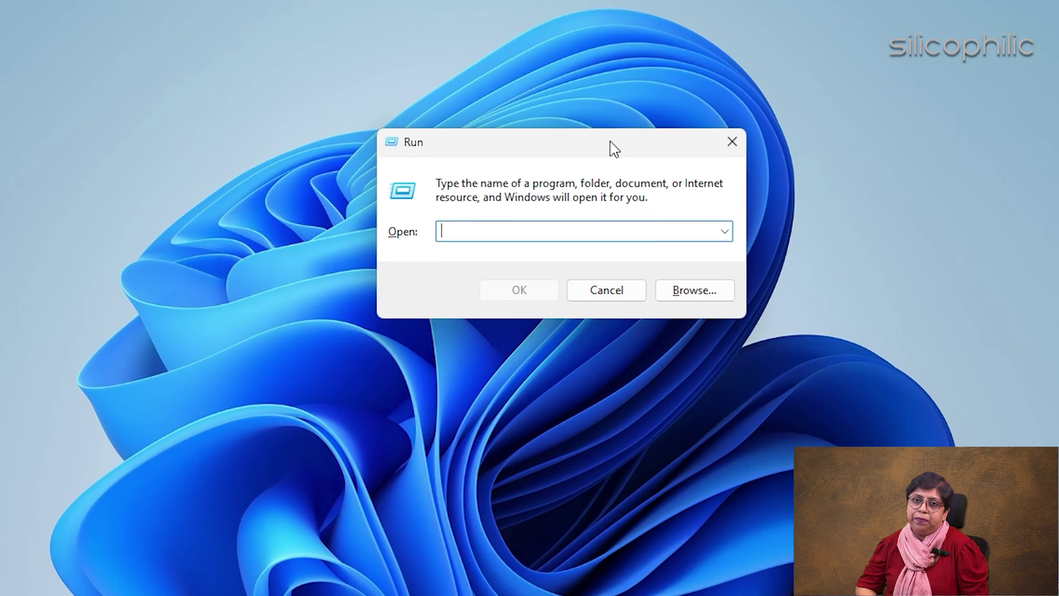
text(a)
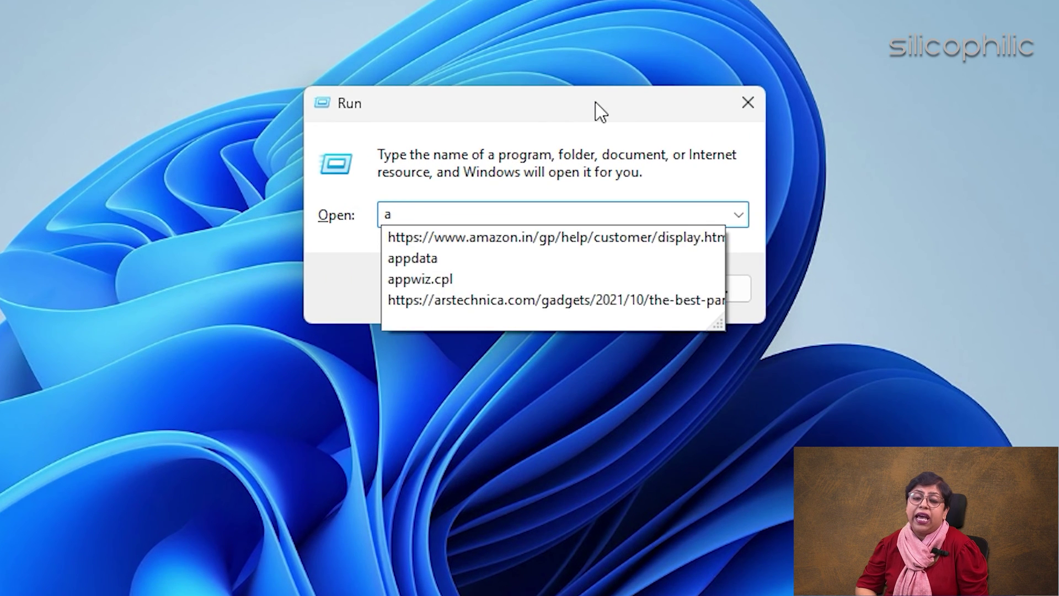
text(ppwiz.cpl)
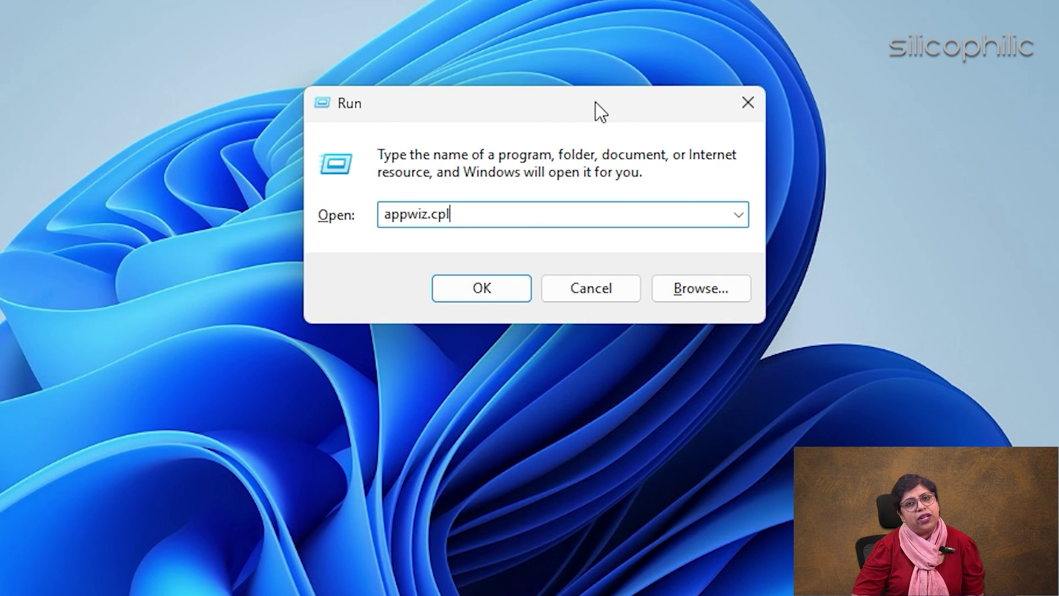
key(Return)
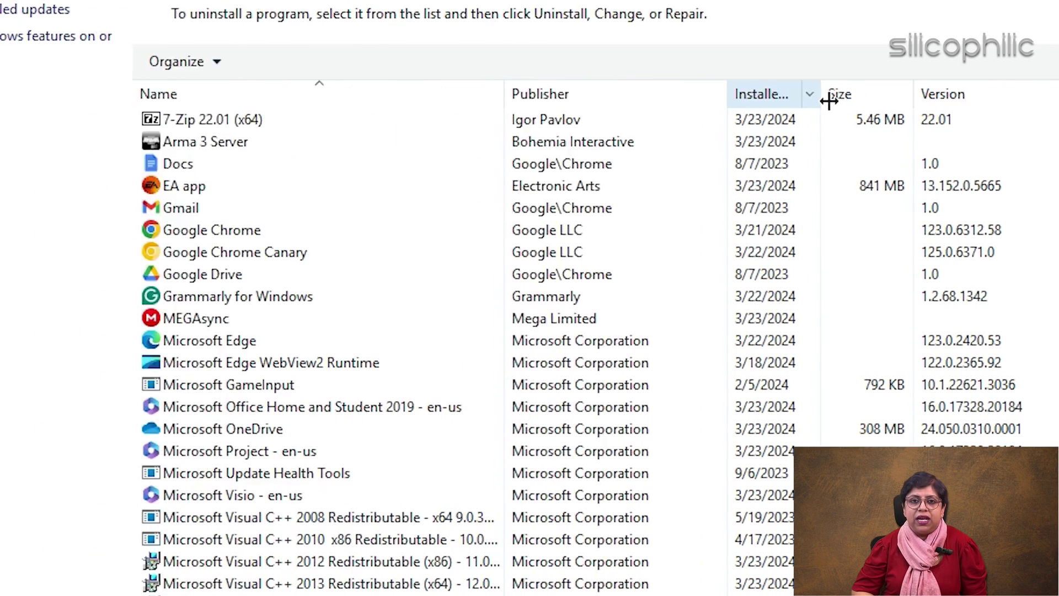
scroll(380, 384, down, 2)
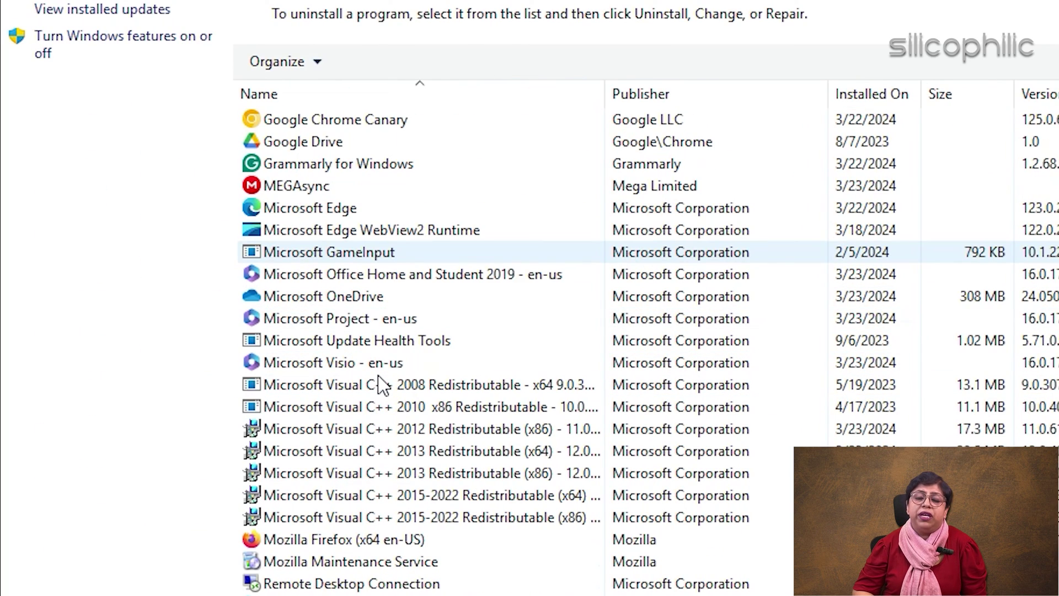
scroll(381, 384, down, 1)
right_click(312, 207)
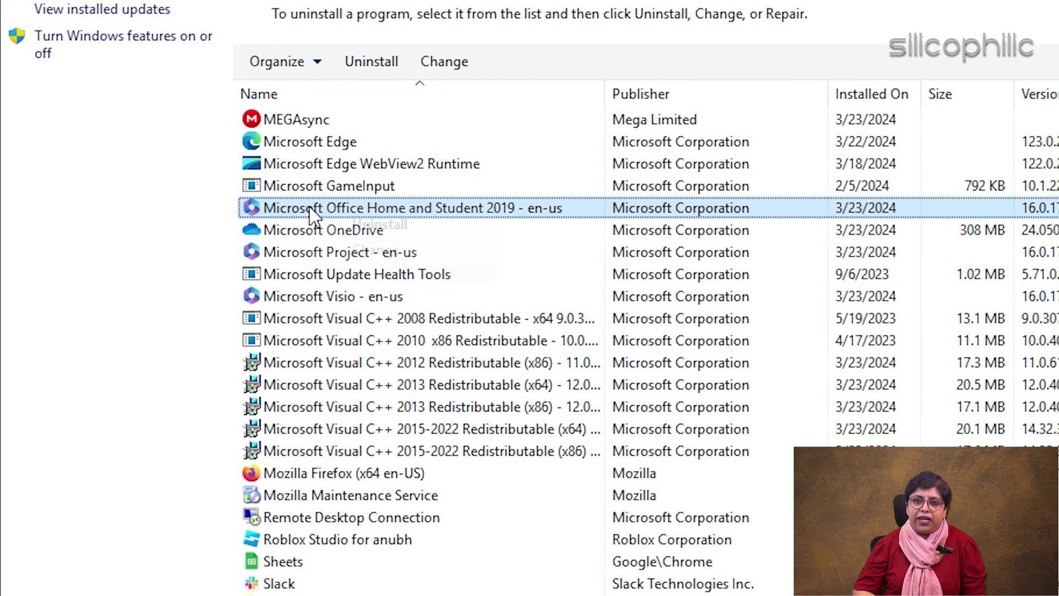